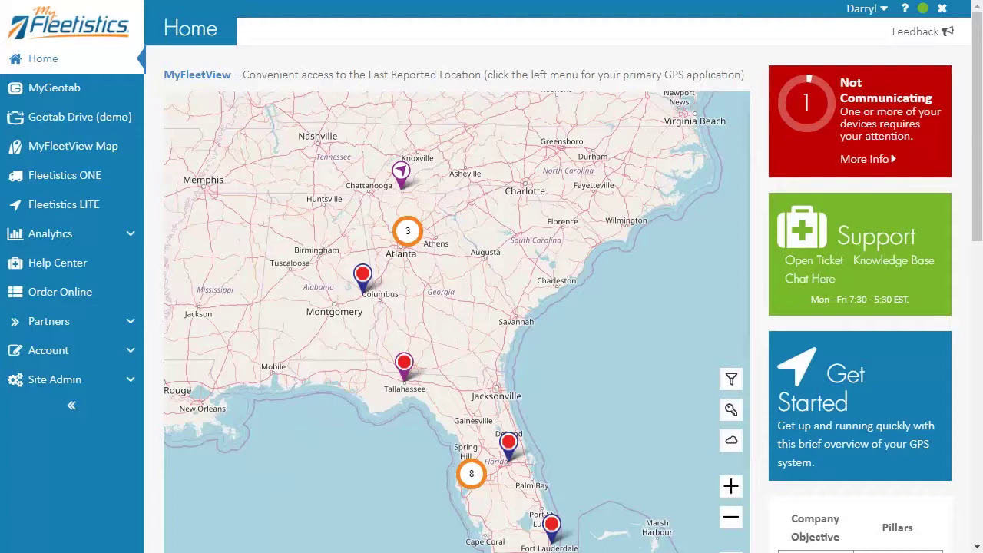
# Launch Fleetistics ONE from the MyFleetistics menu so monitored units appear beside the map
pyautogui.click(69, 179)
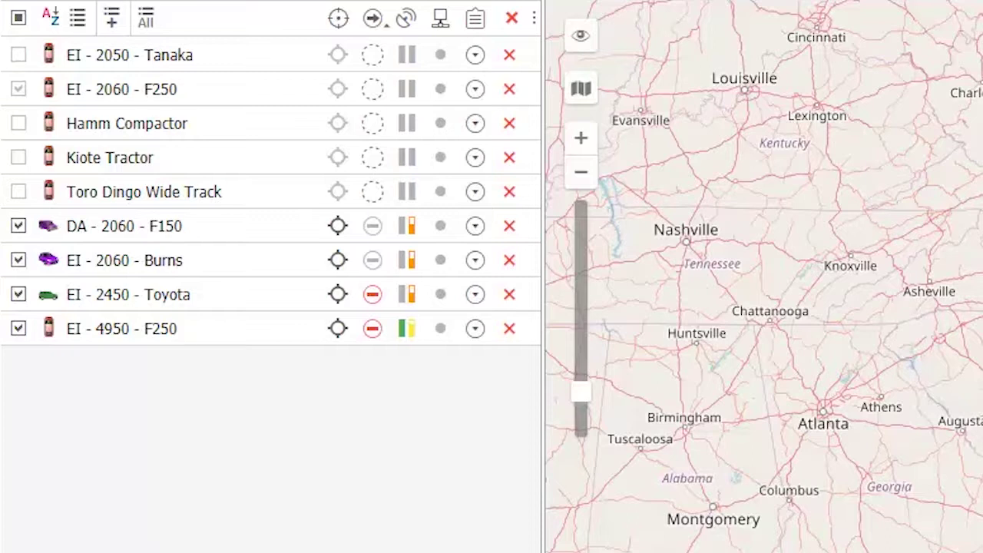
pyautogui.click(19, 330)
pyautogui.click(19, 331)
pyautogui.moveTo(375, 335)
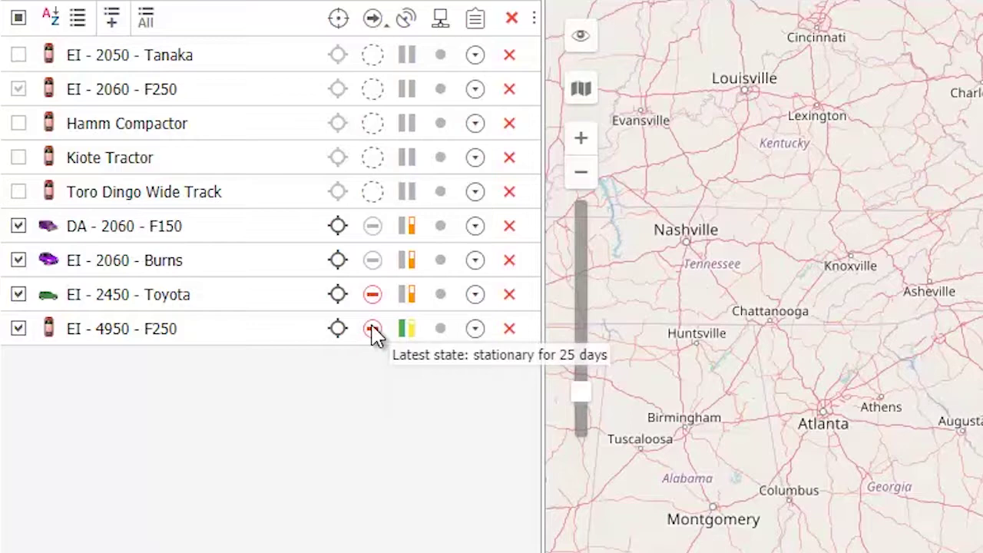
pyautogui.moveTo(373, 307)
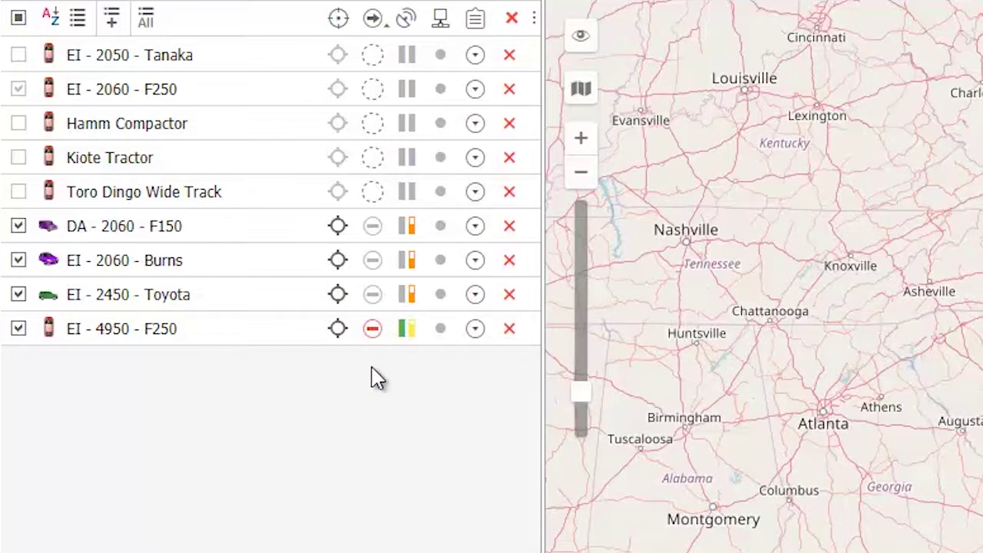
pyautogui.moveTo(407, 337)
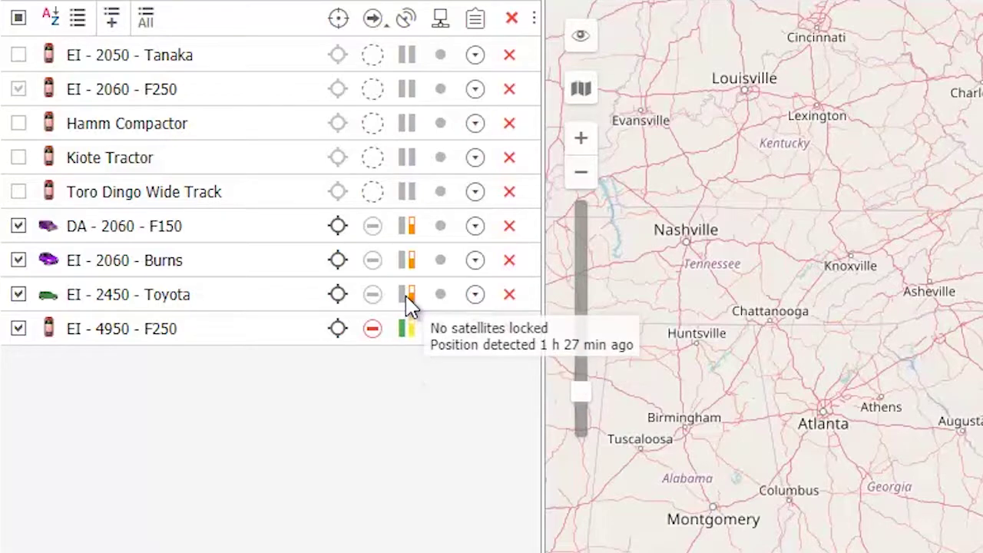
pyautogui.moveTo(411, 274)
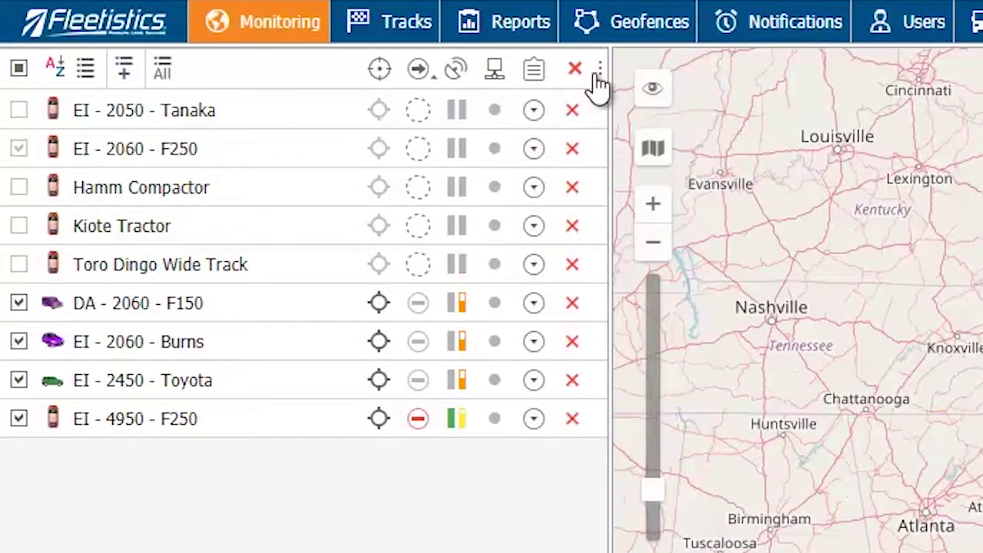
pyautogui.click(599, 70)
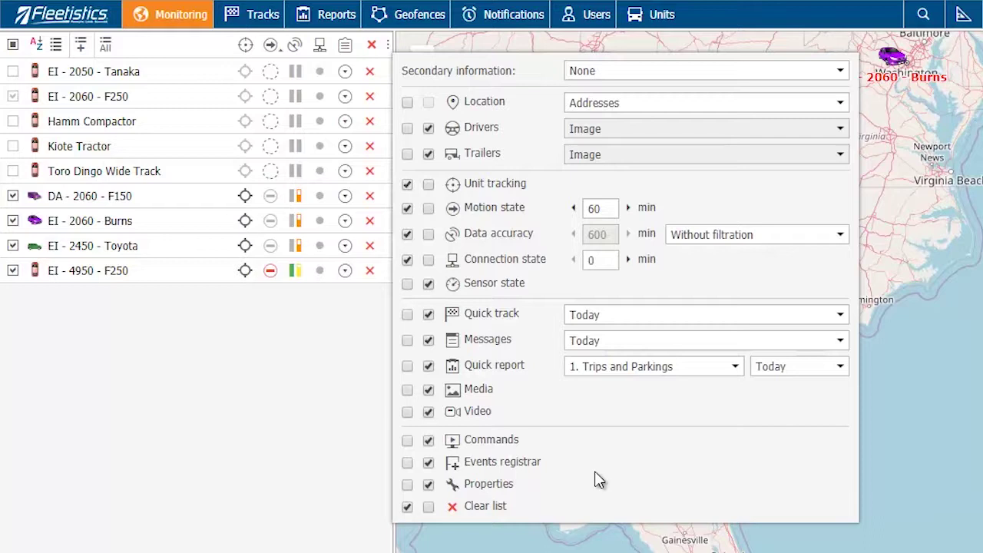
pyautogui.click(808, 113)
pyautogui.click(808, 111)
pyautogui.click(206, 397)
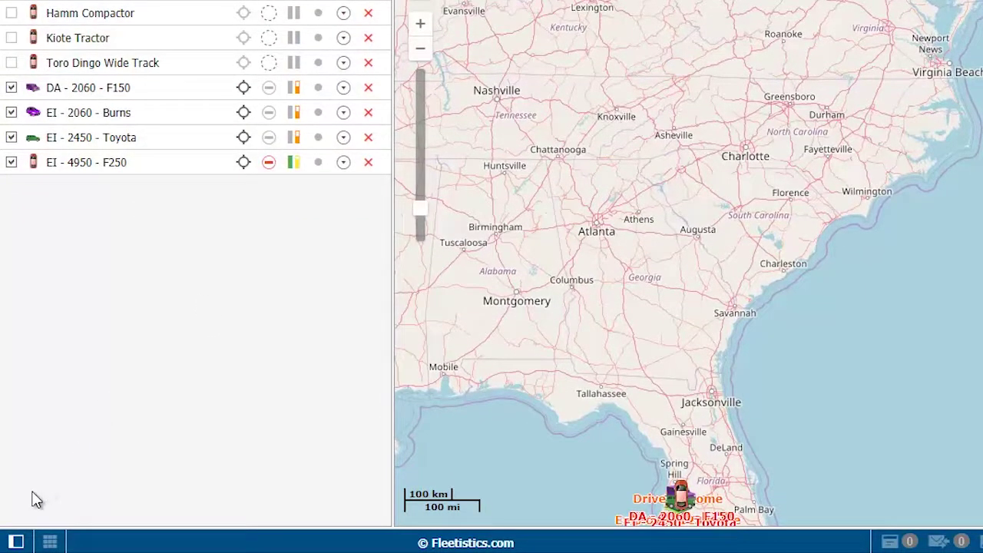
# Hide the work area panel, then restore it so the unit list returns beside the map
pyautogui.click(19, 544)
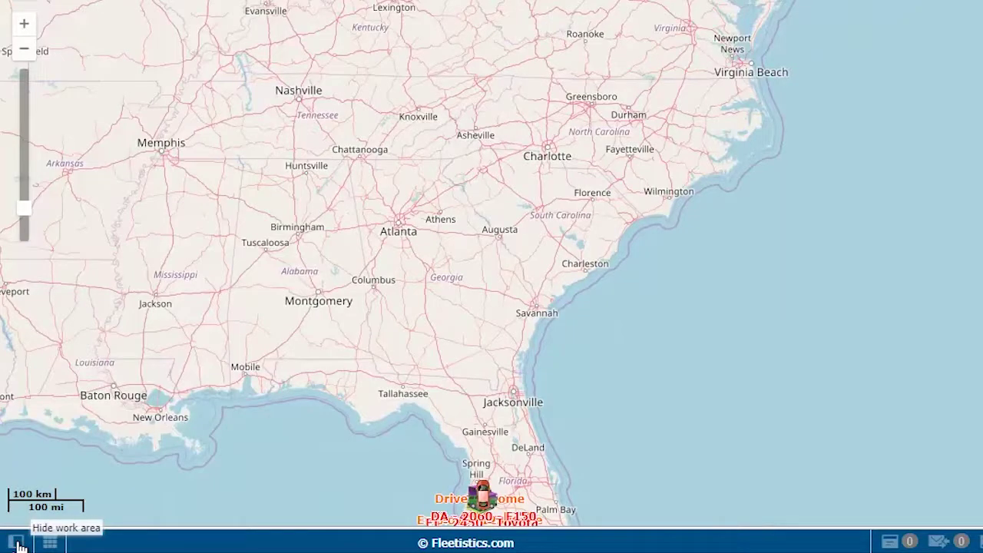
pyautogui.click(18, 543)
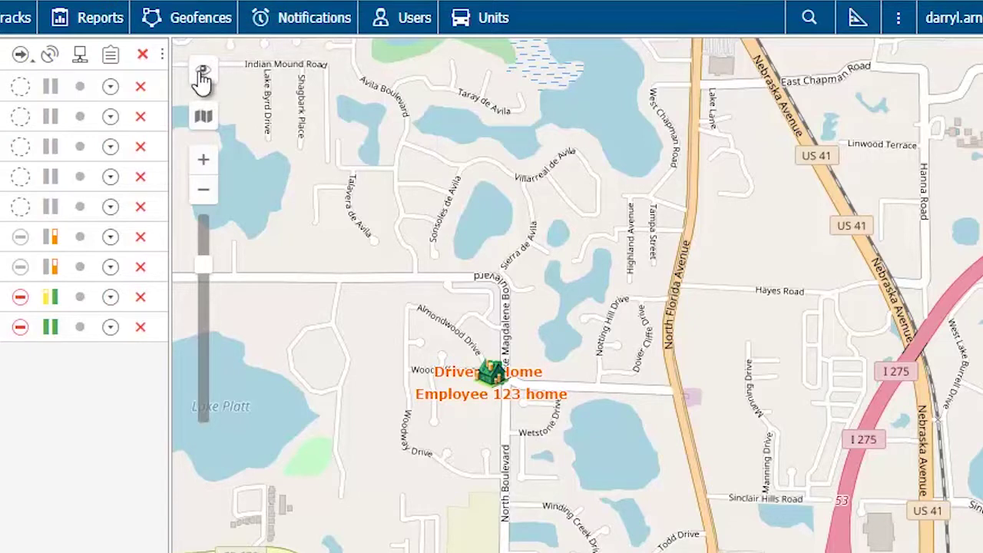
# Hide monitored units and report results on the map and turn on unit name labels
pyautogui.moveTo(202, 79)
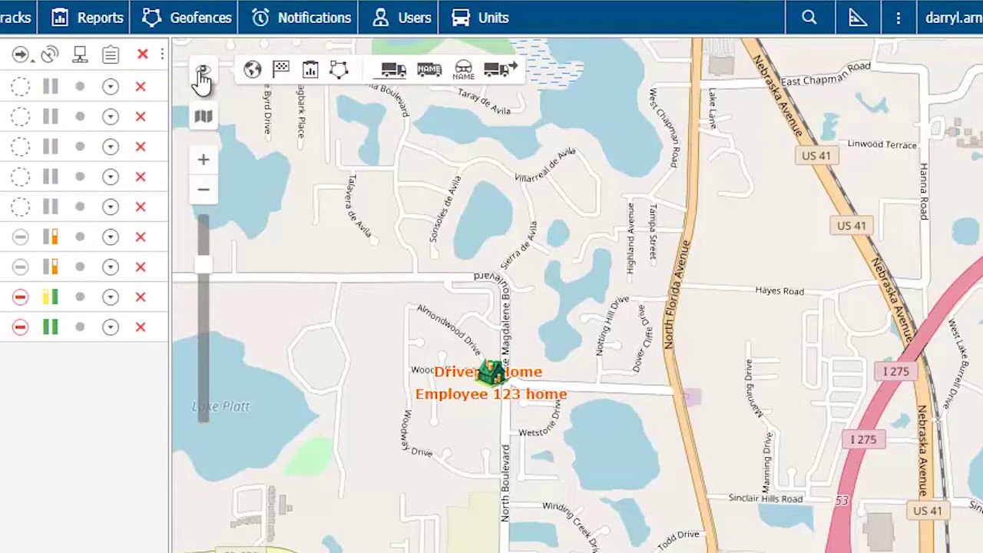
pyautogui.click(252, 73)
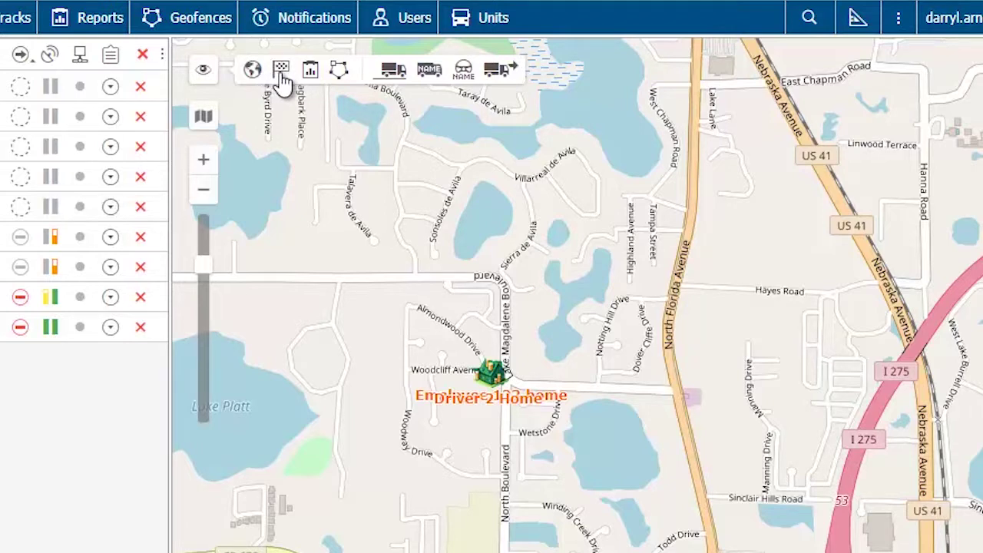
pyautogui.click(312, 73)
pyautogui.click(432, 73)
pyautogui.click(395, 76)
pyautogui.click(395, 76)
pyautogui.click(203, 120)
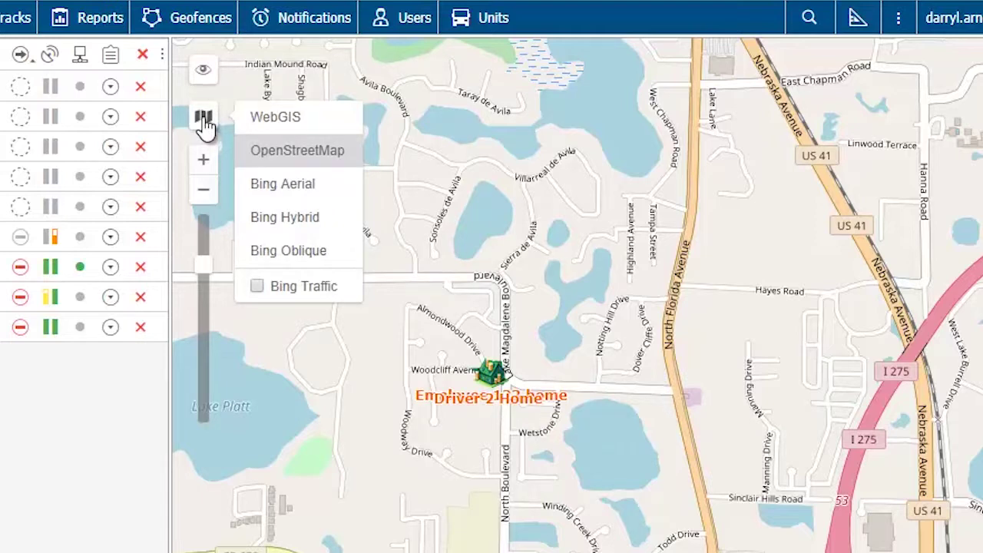
# Switch the map to Bing Aerial, toggle the Bing Traffic overlay on and off, and adjust zoom
pyautogui.click(300, 192)
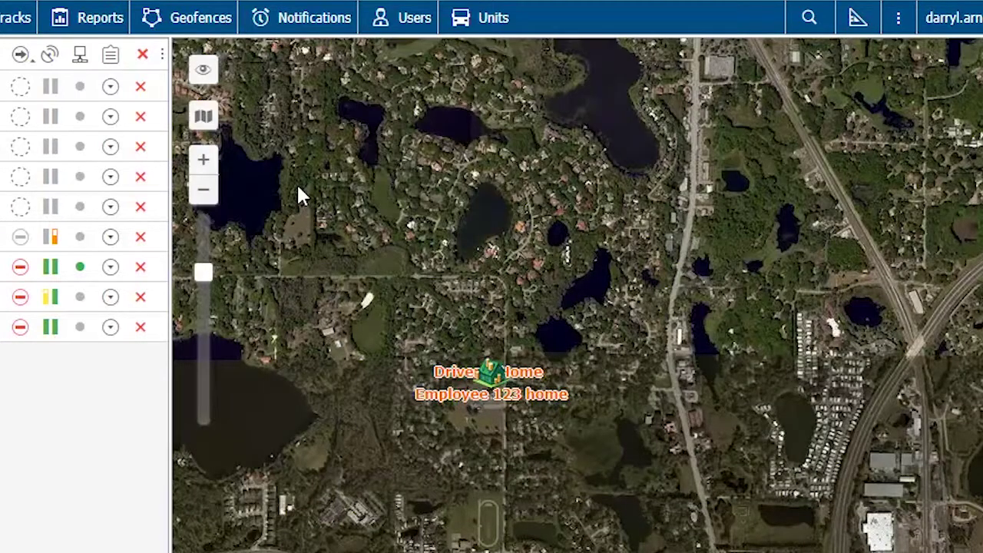
pyautogui.click(203, 118)
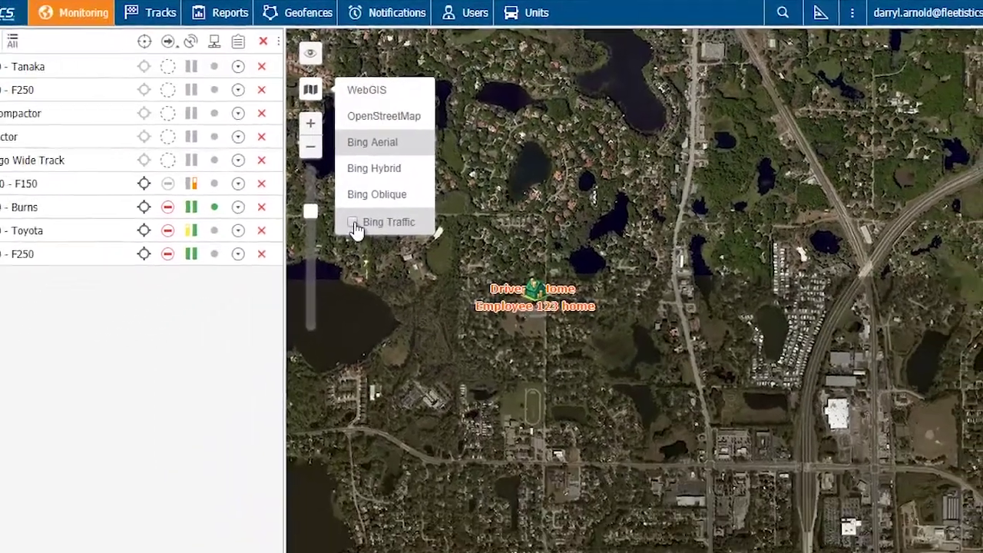
pyautogui.click(354, 223)
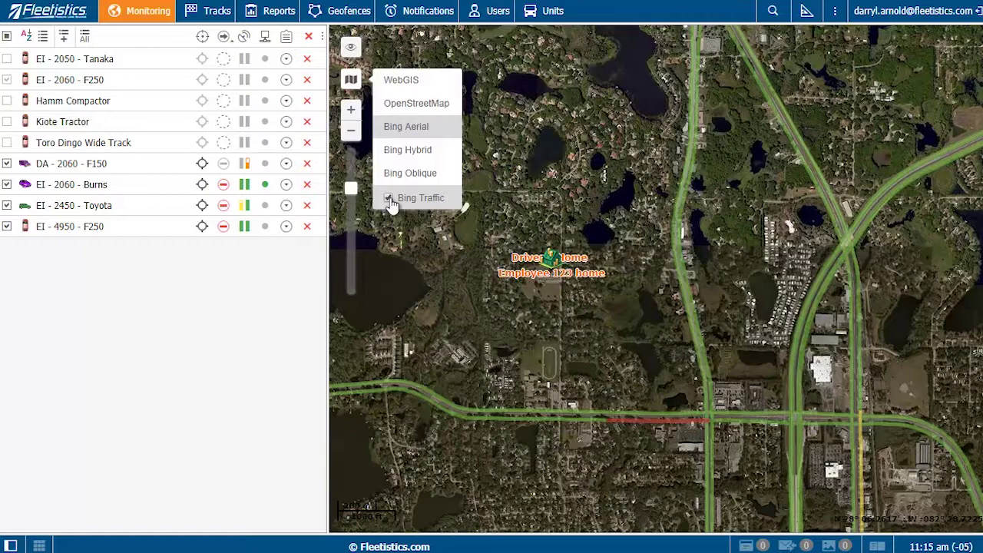
pyautogui.click(389, 199)
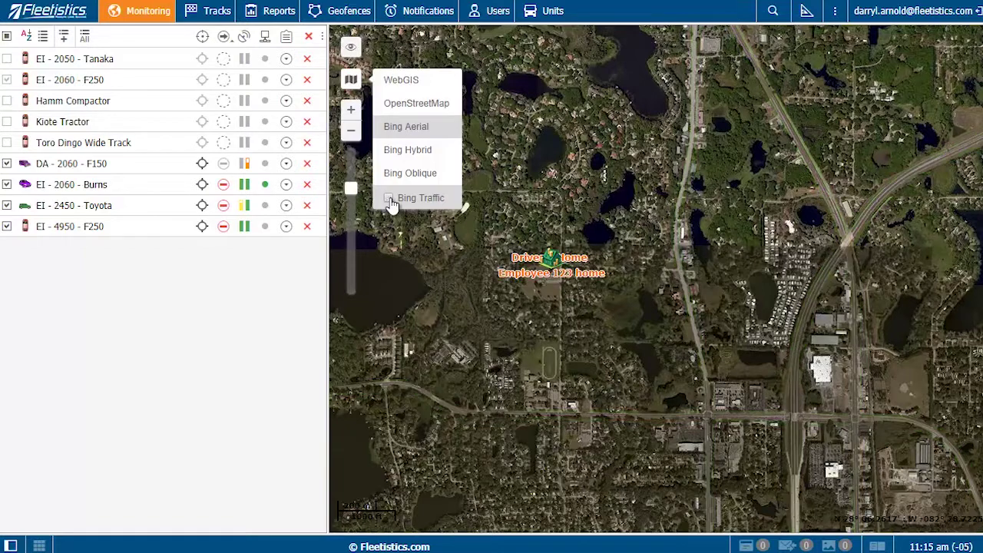
pyautogui.click(351, 112)
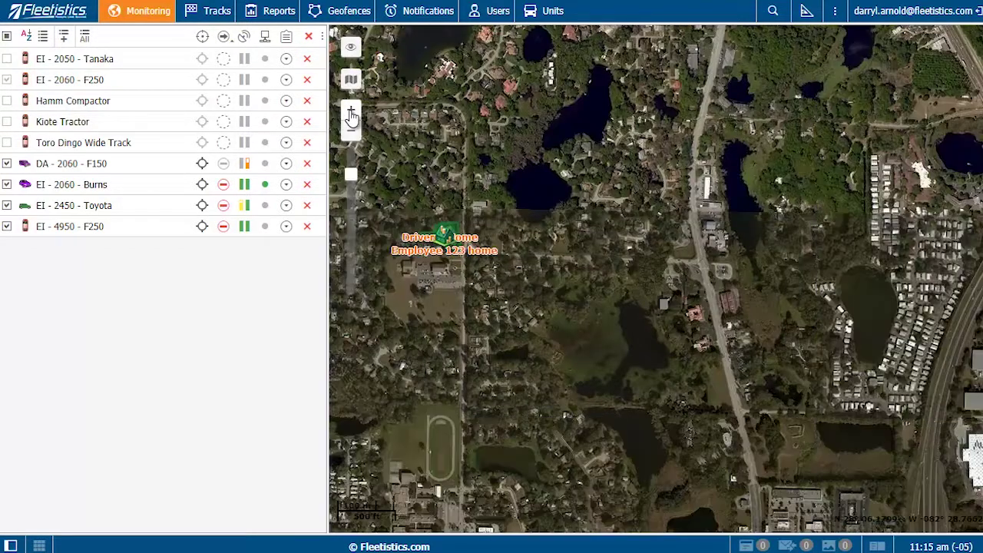
pyautogui.click(351, 112)
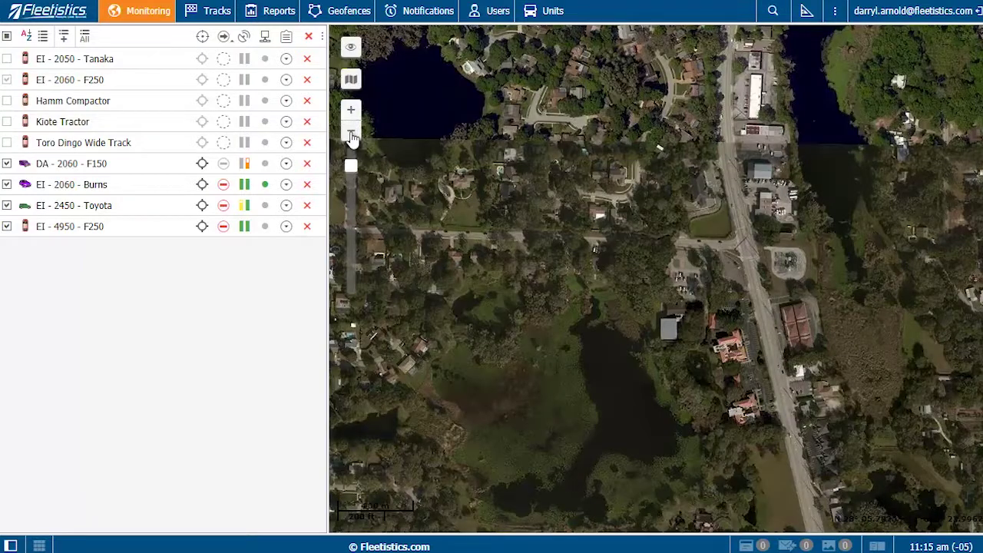
pyautogui.click(351, 135)
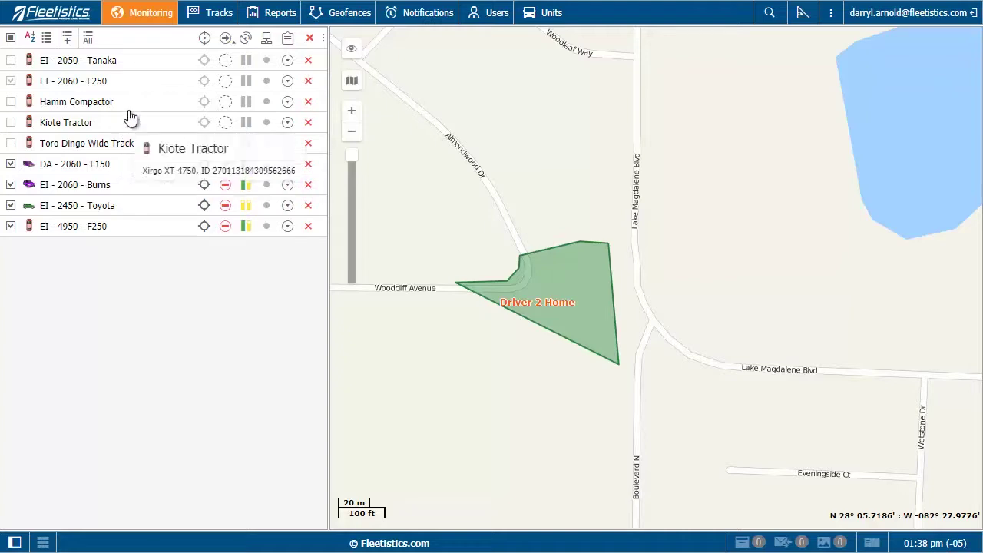
# Open the Tracks page, preset for DA - 2060 - F150 with 6px trip lines for February 28 2018
pyautogui.click(219, 14)
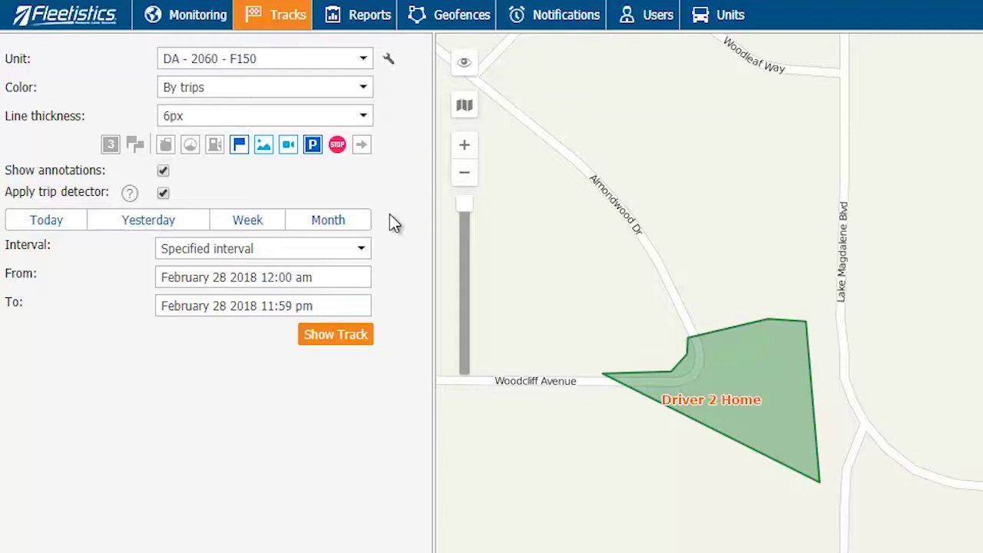
# Draw yesterday's track for DA - 2060 - F150, then add the EI - 2450 - Toyota track (22.98 mi)
pyautogui.click(362, 62)
pyautogui.click(250, 80)
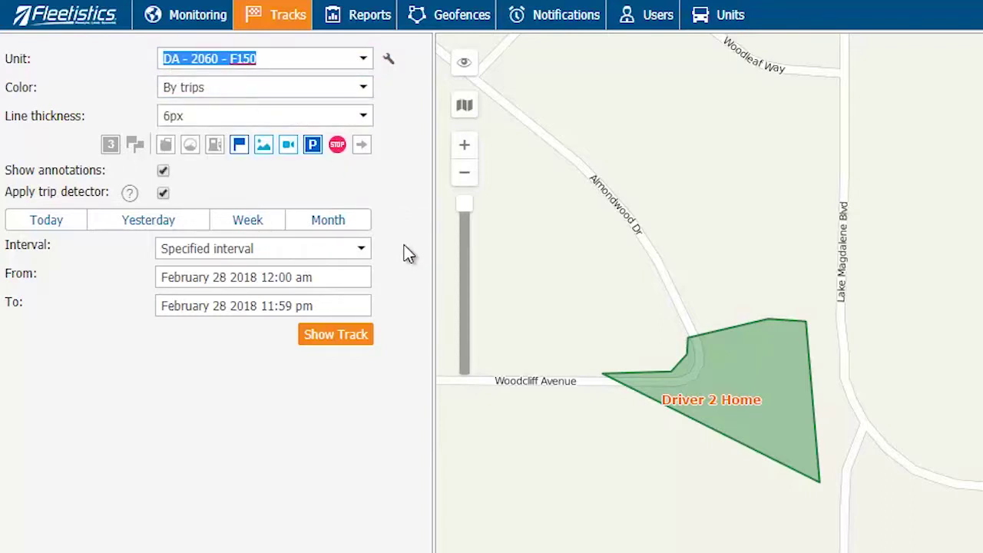
pyautogui.click(138, 223)
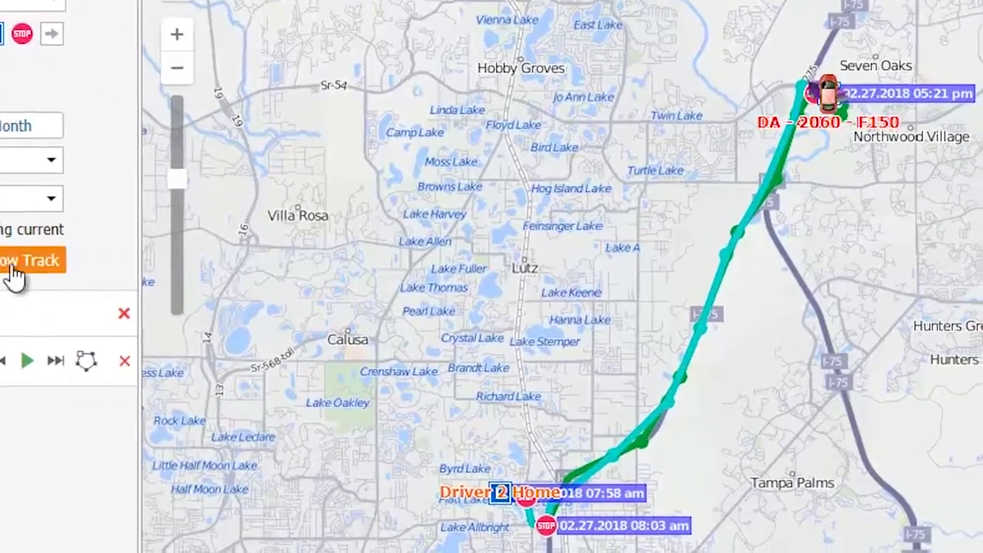
pyautogui.click(16, 269)
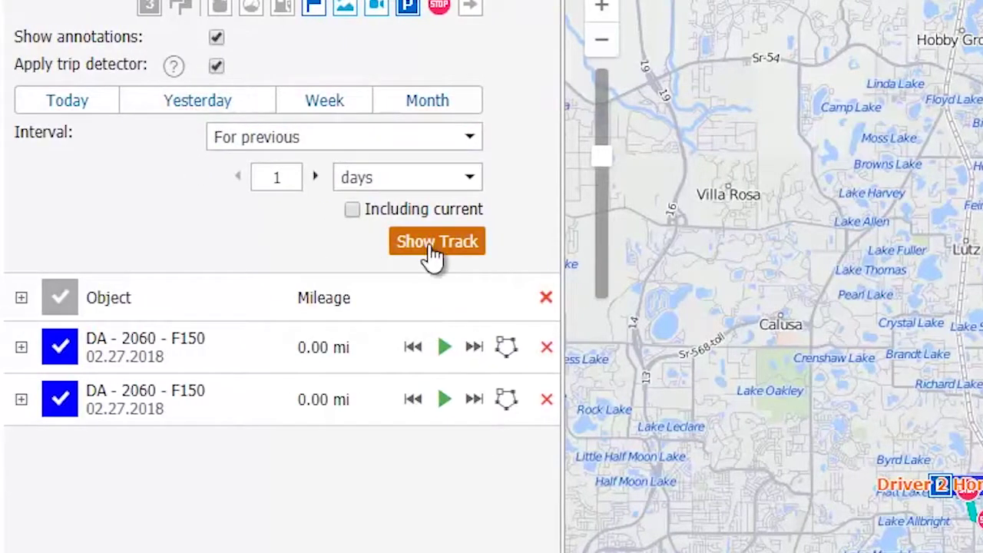
pyautogui.click(412, 244)
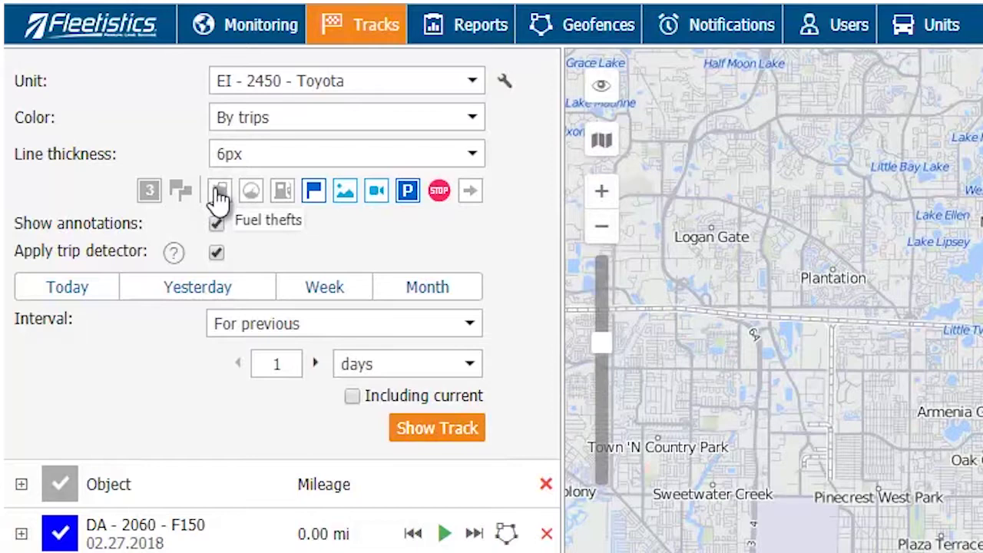
# Mark fuel thefts, speeding and fuel fillings along the track, keeping stops marked
pyautogui.click(219, 196)
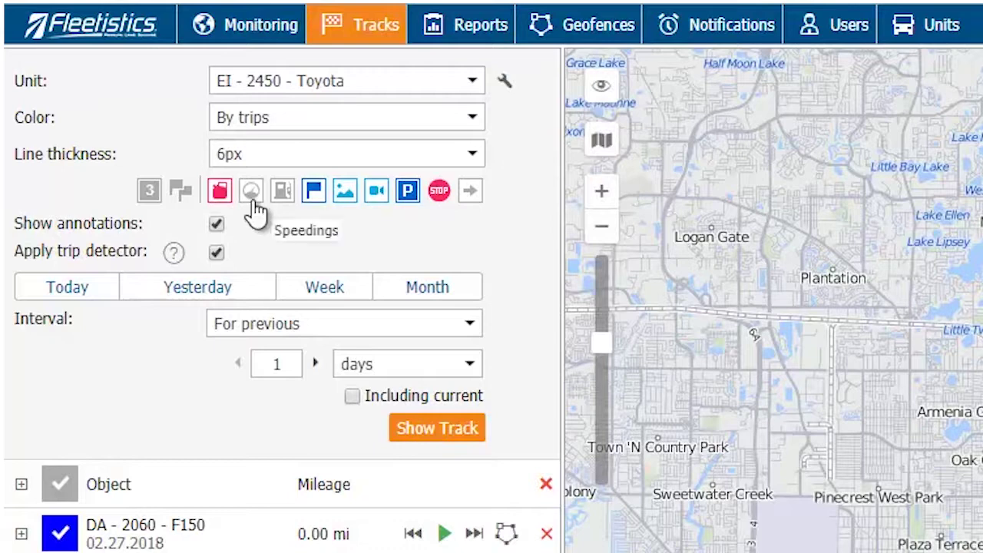
pyautogui.click(251, 199)
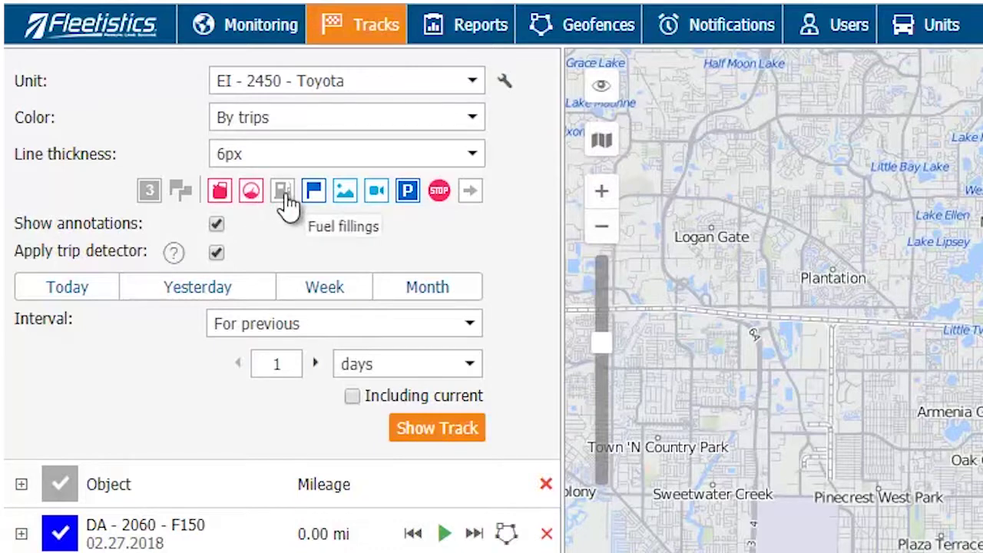
pyautogui.click(287, 201)
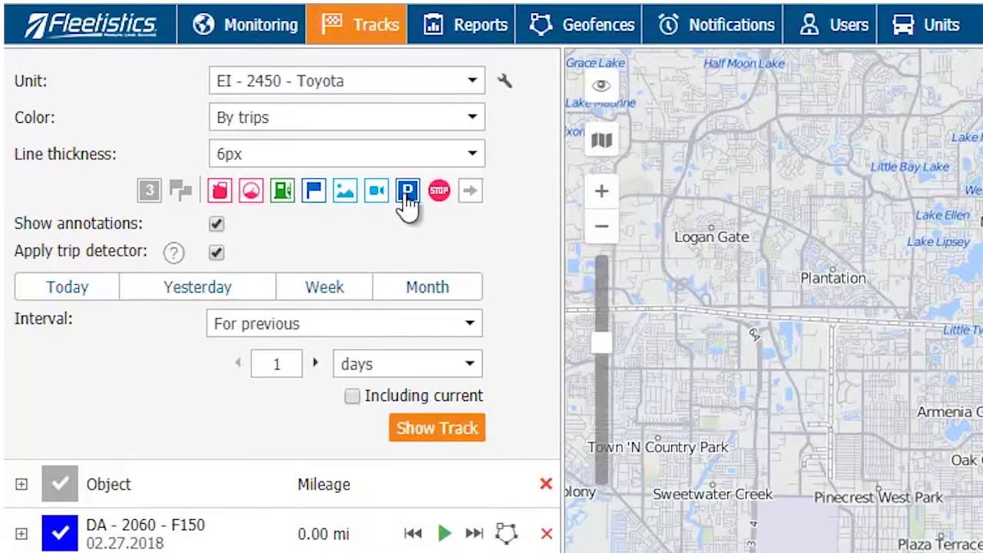
pyautogui.click(440, 199)
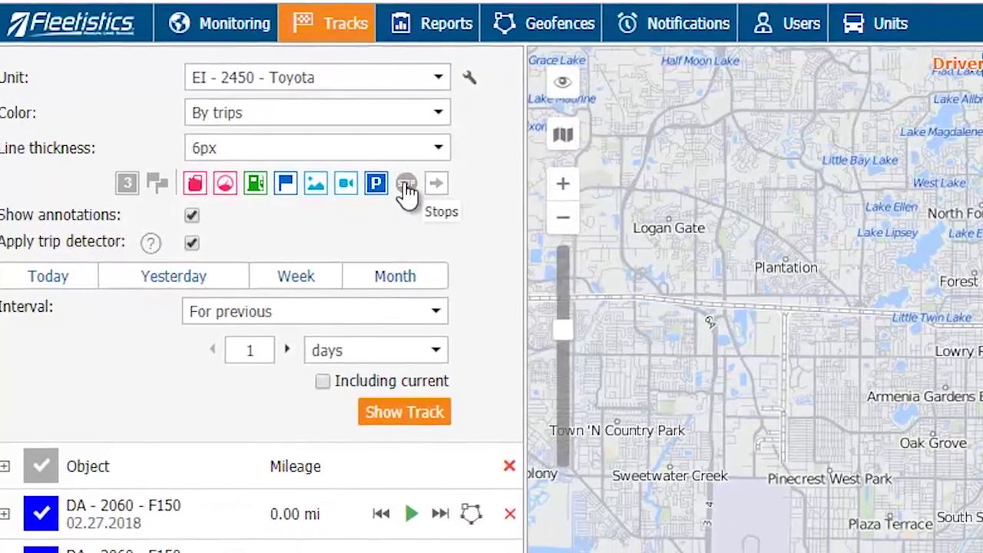
pyautogui.click(440, 199)
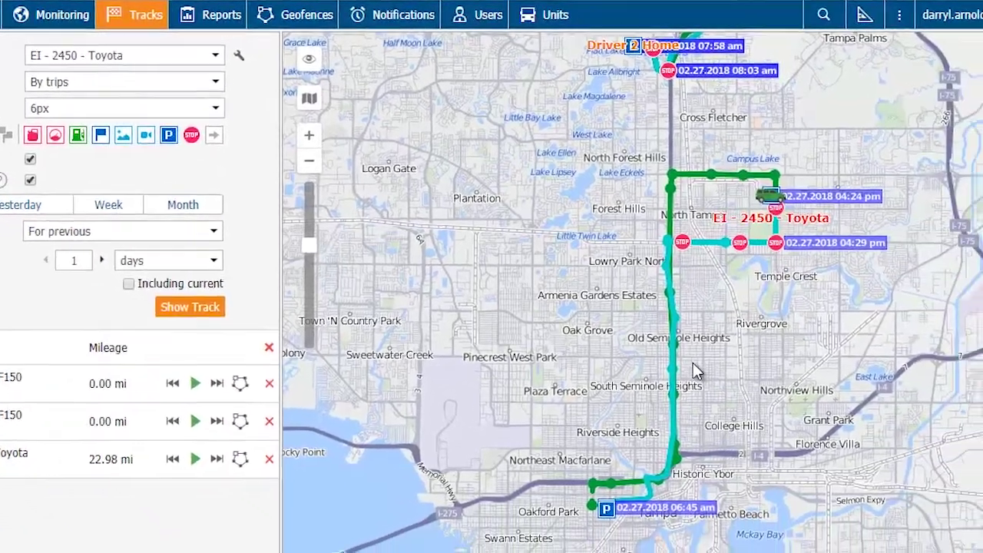
# Follow the Toyota's track north along I-275 and inspect its track points
pyautogui.scroll(5, 751, 387)
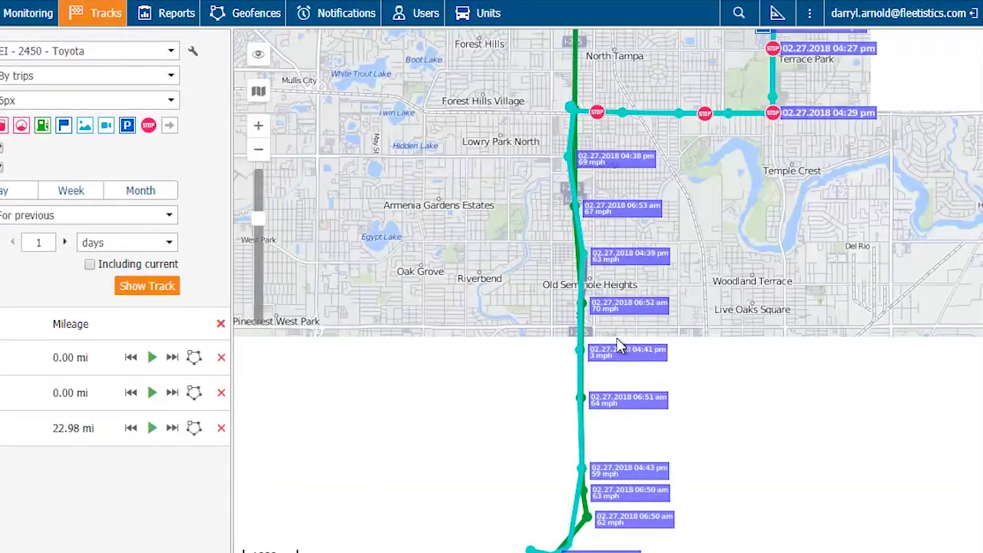
pyautogui.scroll(1, 621, 346)
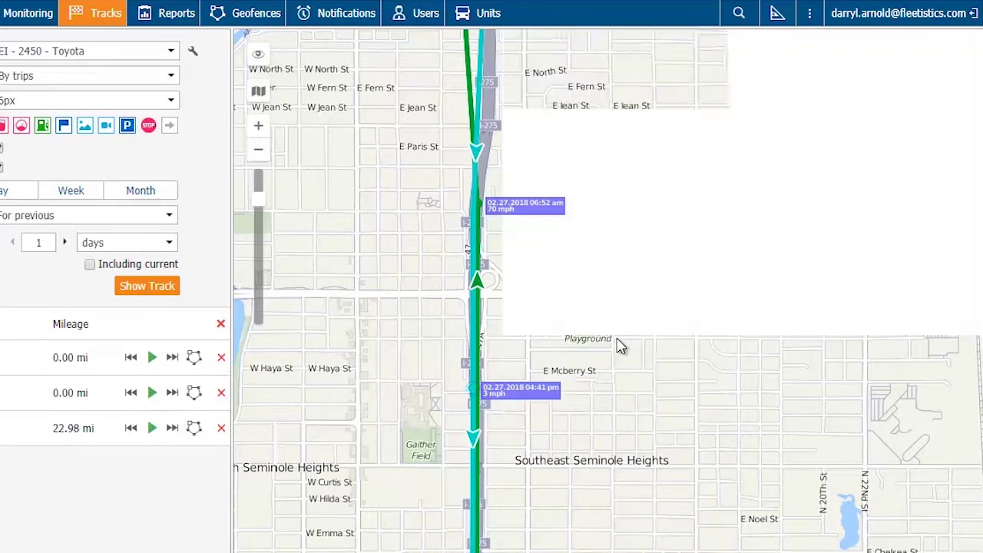
pyautogui.moveTo(621, 180); pyautogui.dragTo(620, 480)
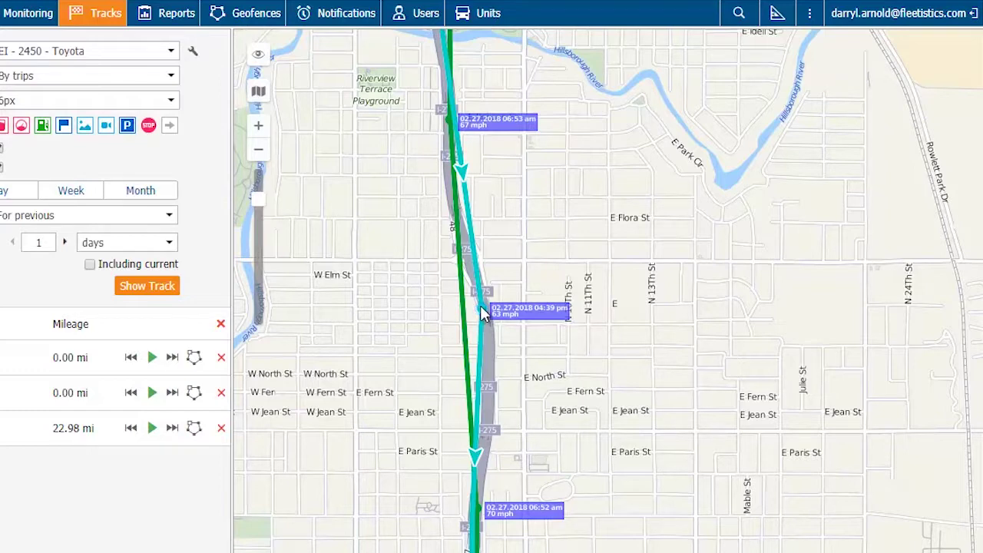
pyautogui.moveTo(482, 311)
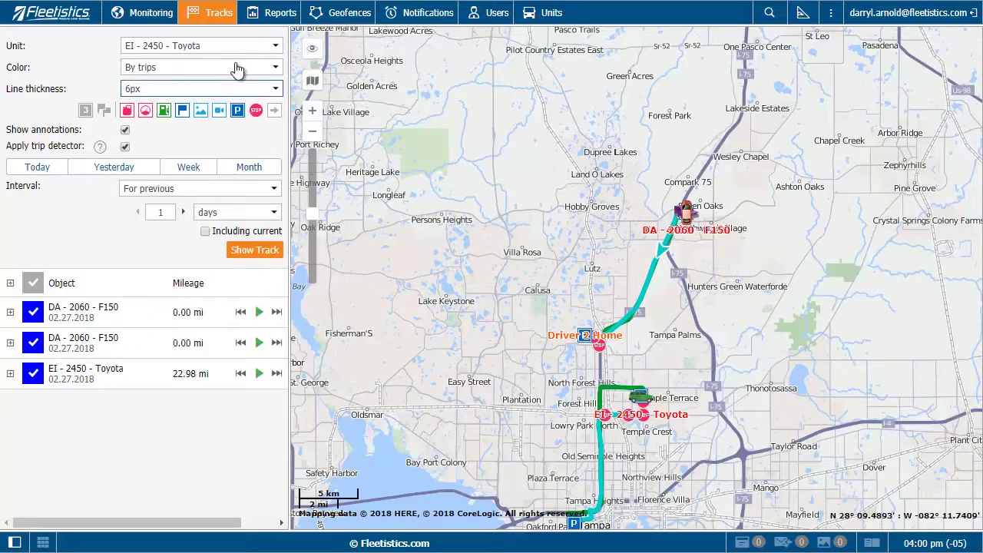
# On the Reports page, choose the '1. Trips and Parkings' template with DA - 2060 - F150 as object
pyautogui.click(263, 14)
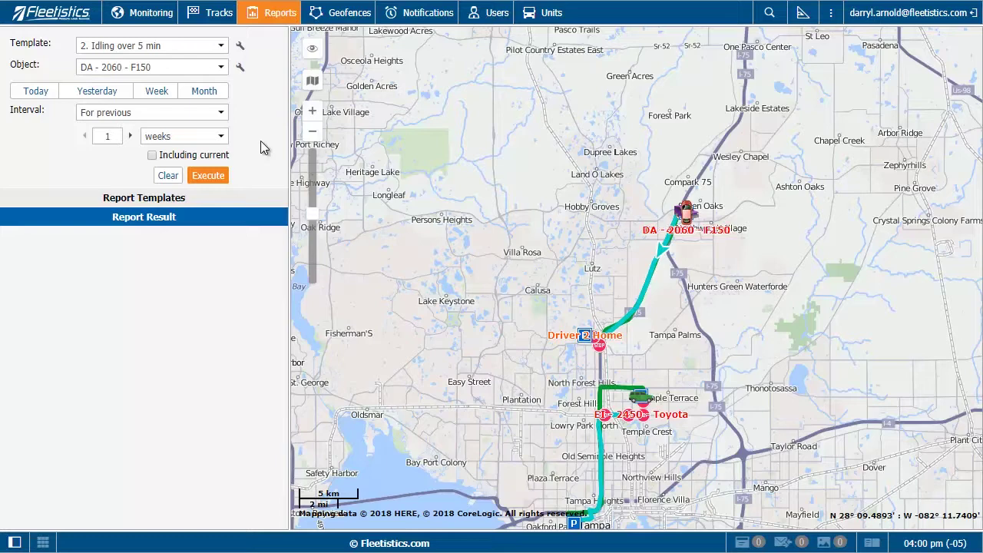
pyautogui.click(163, 202)
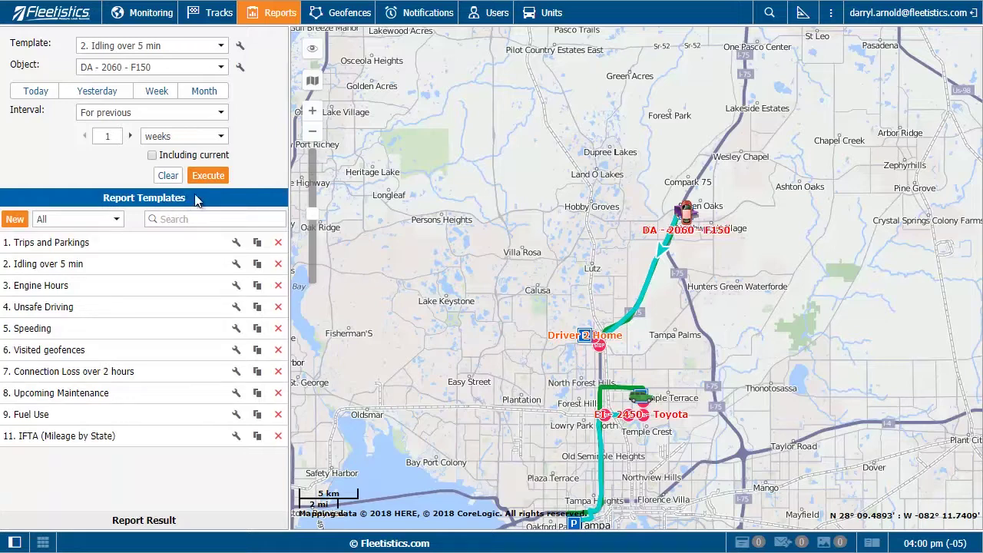
pyautogui.click(219, 48)
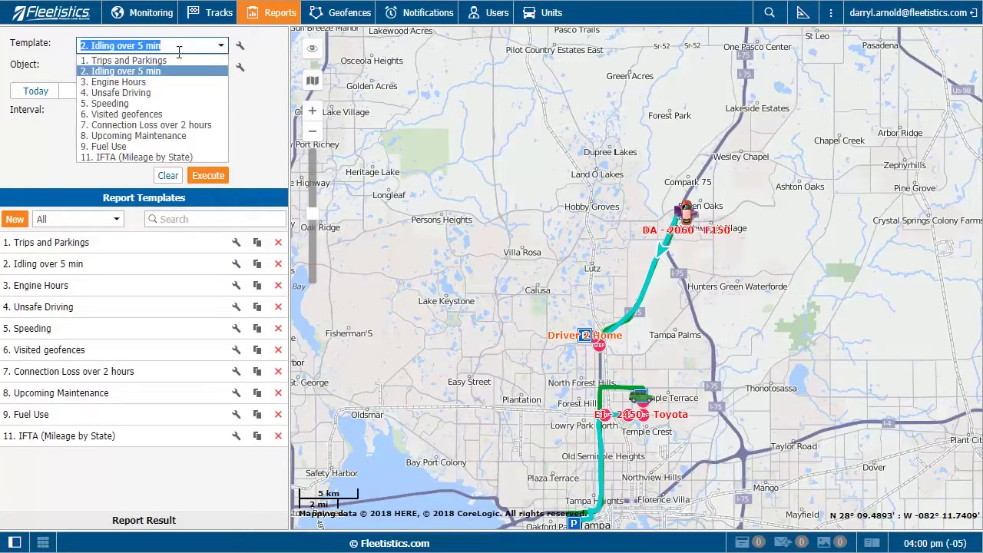
pyautogui.click(146, 59)
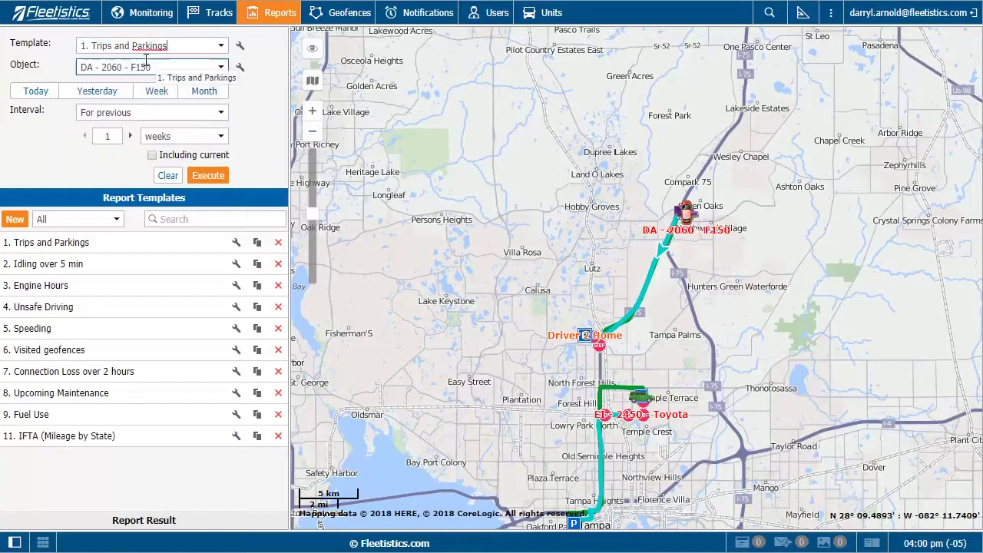
pyautogui.click(220, 68)
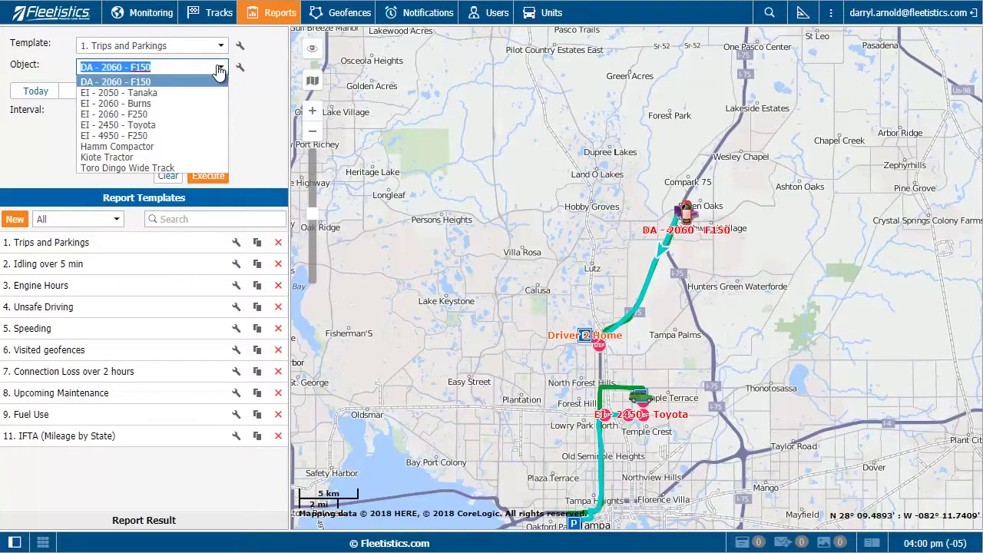
pyautogui.click(260, 71)
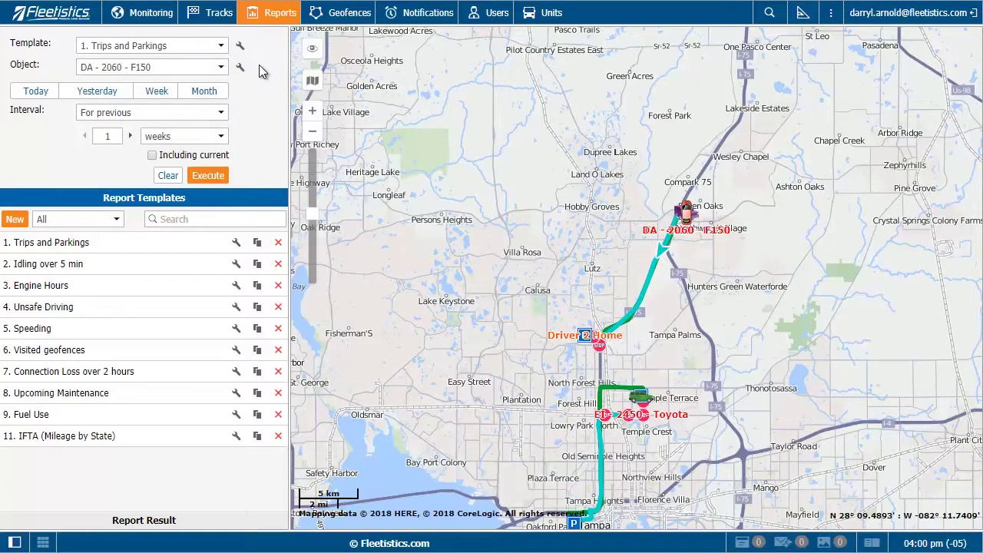
# Execute the Trips and Parkings report for the previous 1 week and expand the first day's row
pyautogui.click(153, 93)
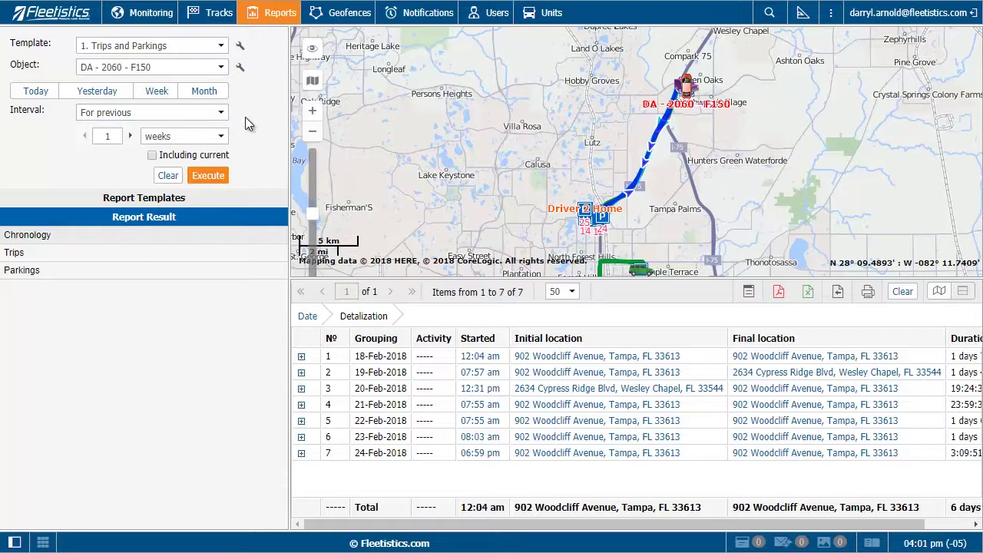
pyautogui.click(220, 113)
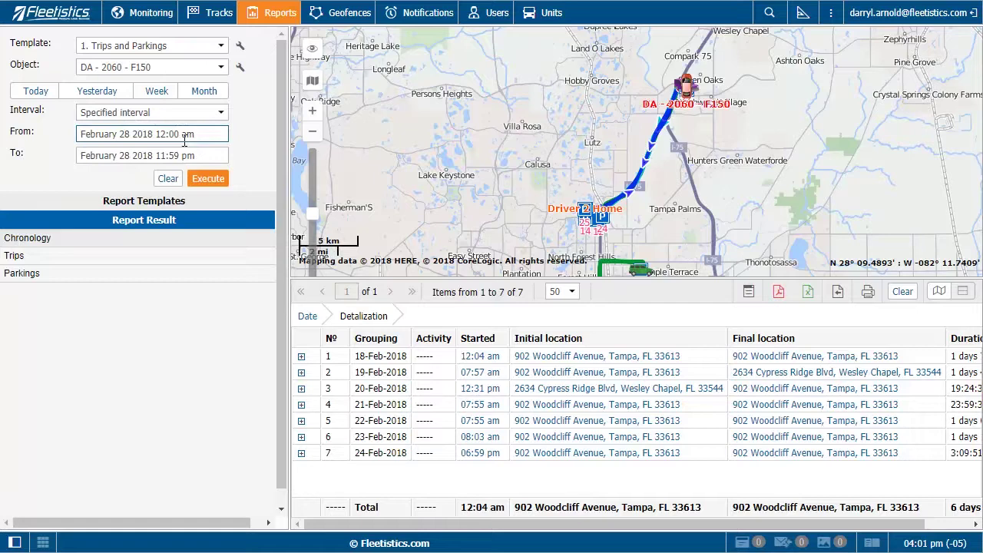
pyautogui.click(165, 91)
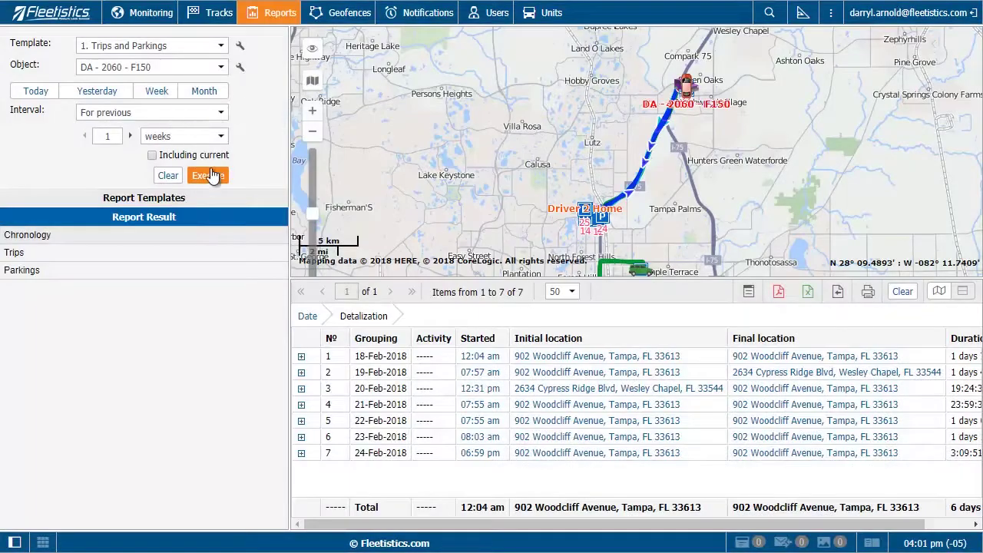
pyautogui.click(212, 174)
pyautogui.click(301, 357)
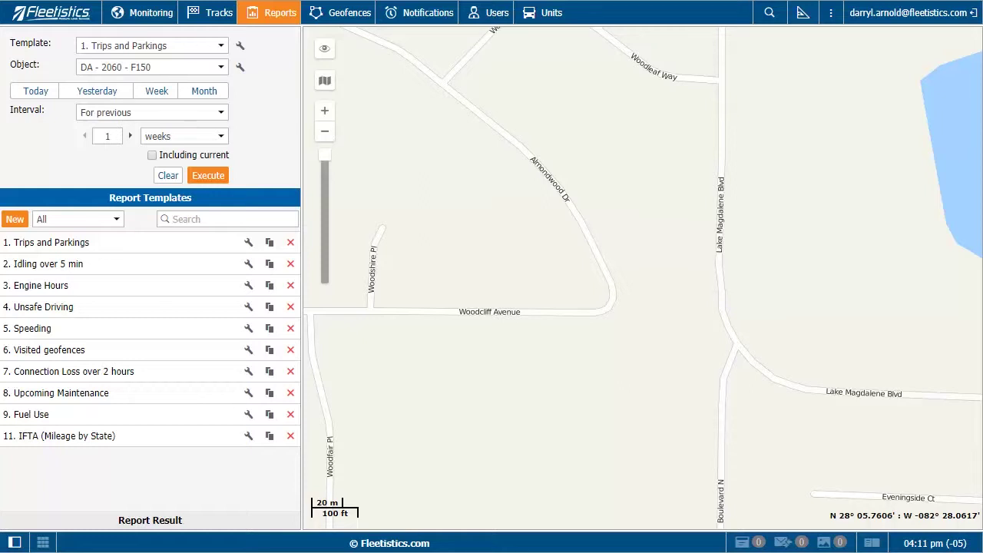
# Open the Geofences page and switch its map to Bing Aerial, zooming in one level
pyautogui.click(346, 12)
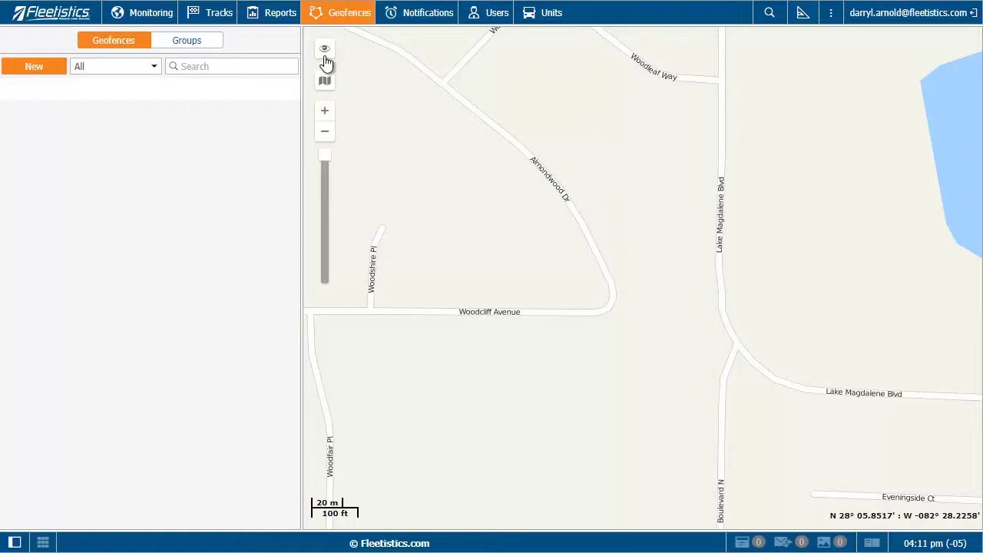
pyautogui.click(324, 82)
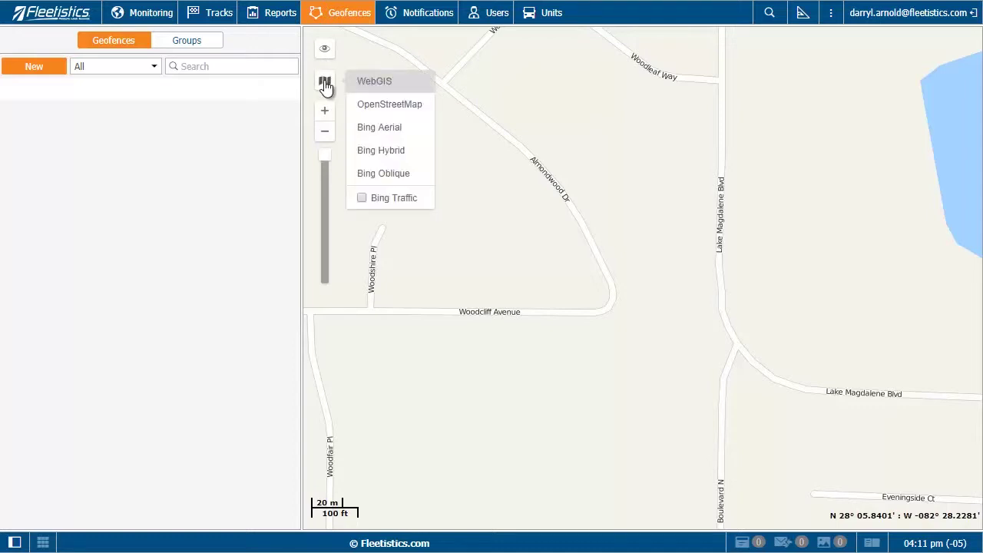
pyautogui.click(325, 83)
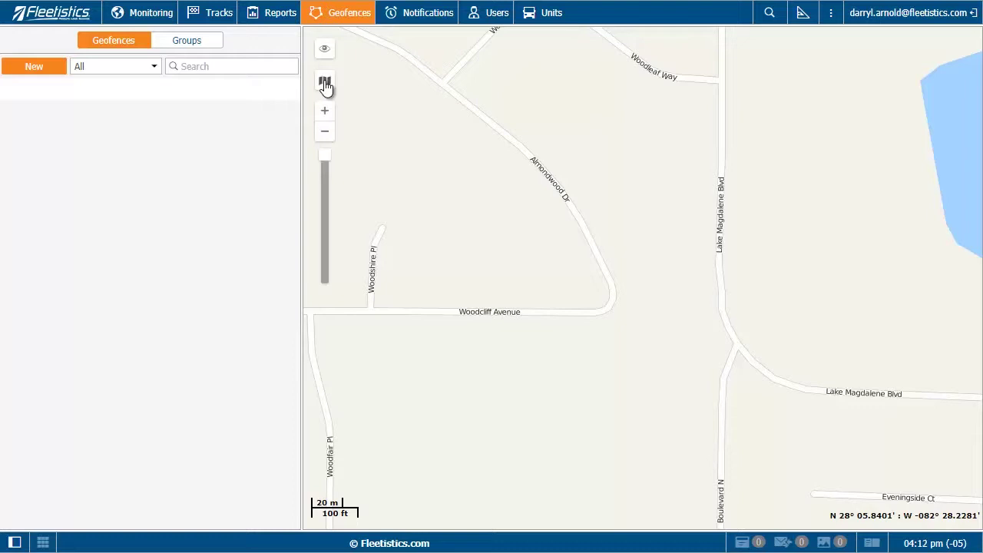
pyautogui.click(325, 85)
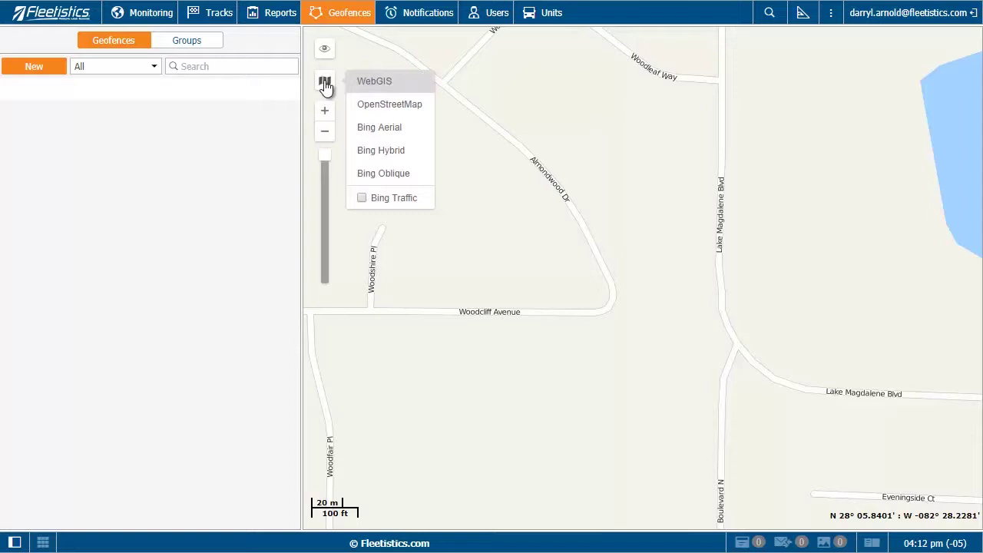
pyautogui.click(381, 128)
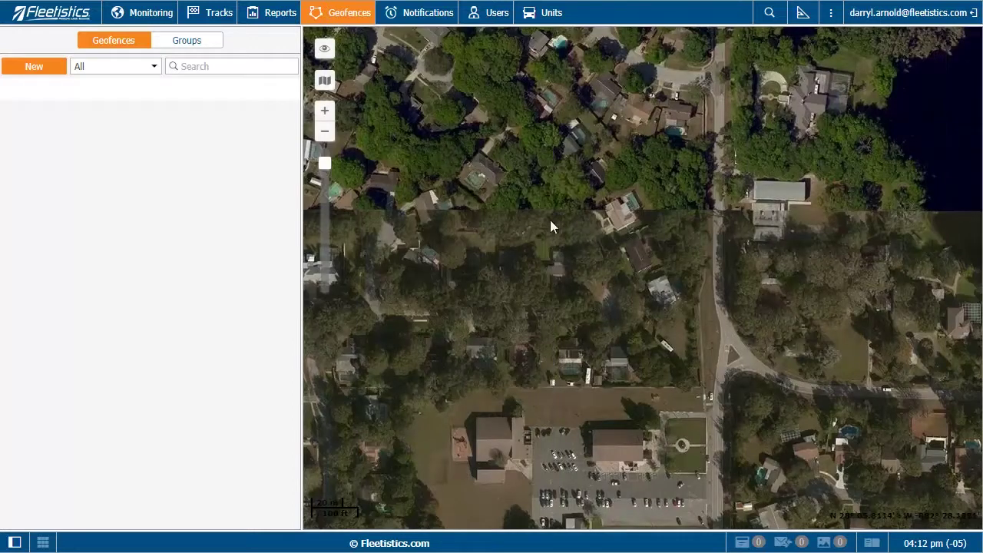
pyautogui.scroll(1, 661, 302)
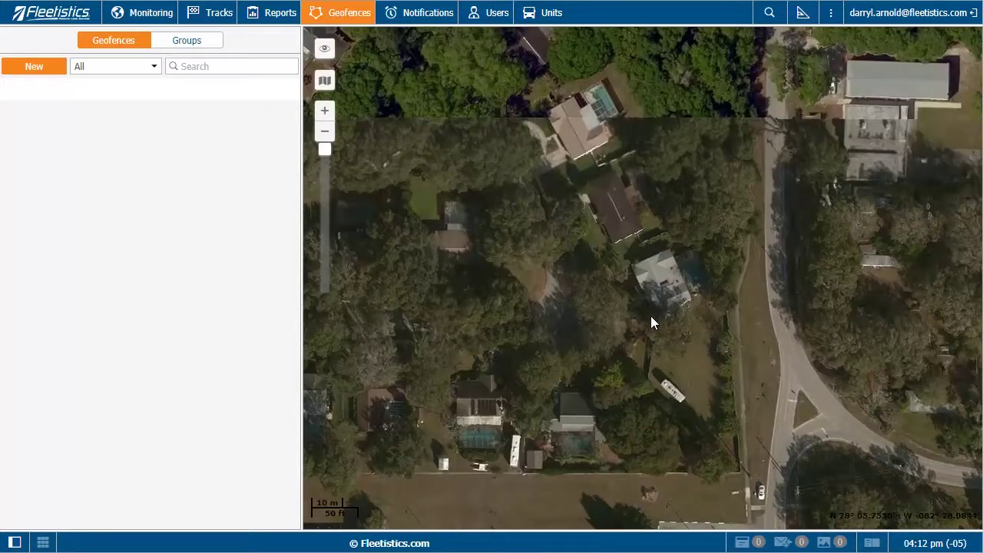
# Start a new geofence and outline the house lot as a four-corner polygon, removing the original first corner
pyautogui.click(32, 65)
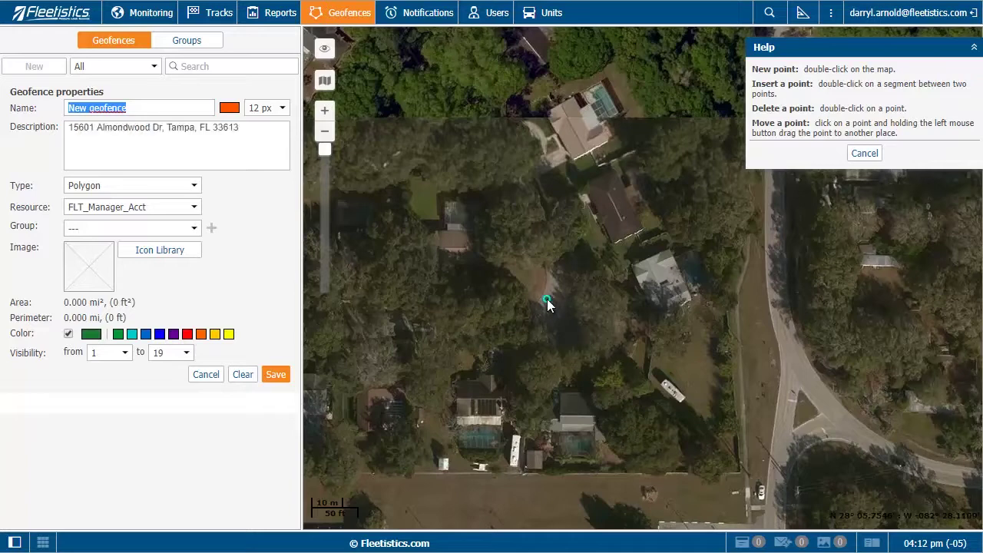
pyautogui.doubleClick(738, 467)
pyautogui.doubleClick(727, 306)
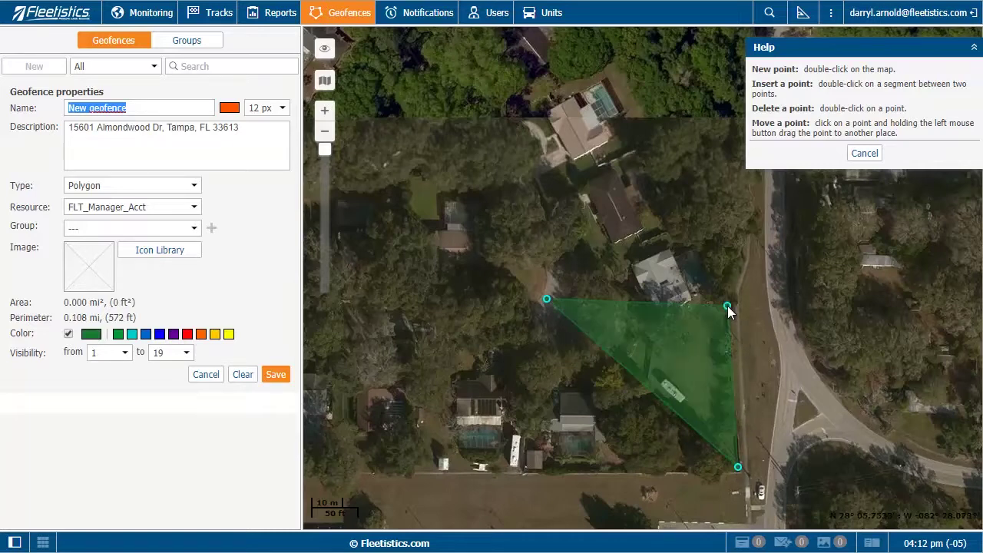
pyautogui.doubleClick(685, 219)
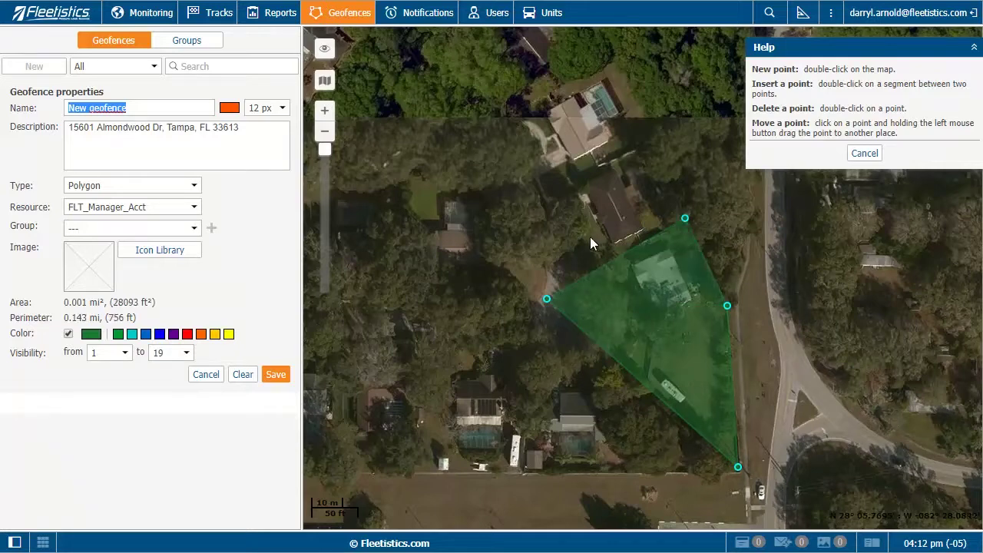
pyautogui.doubleClick(542, 259)
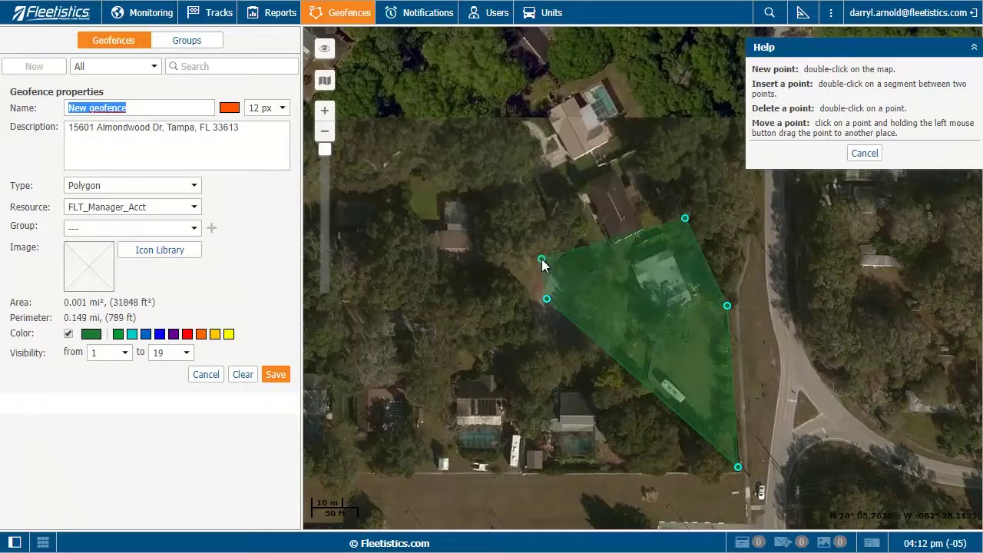
pyautogui.doubleClick(546, 299)
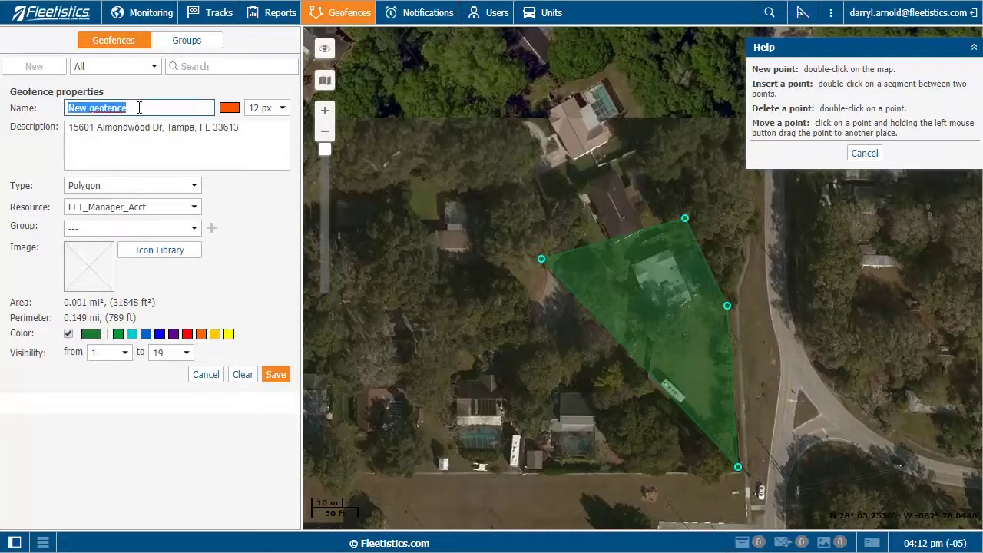
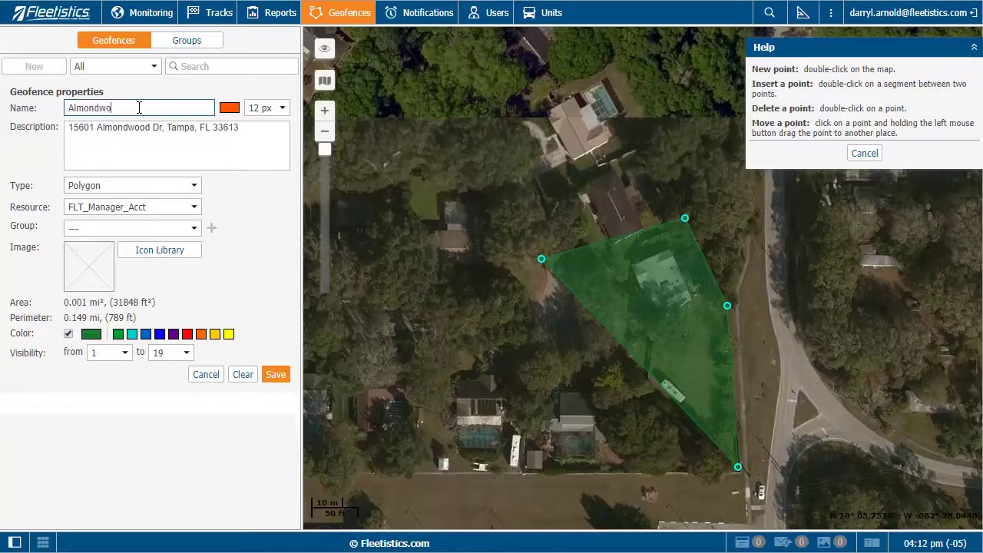
# Name the geofence 'Almondwood Ave' and give it a 14 px line width
pyautogui.click(281, 110)
pyautogui.click(266, 159)
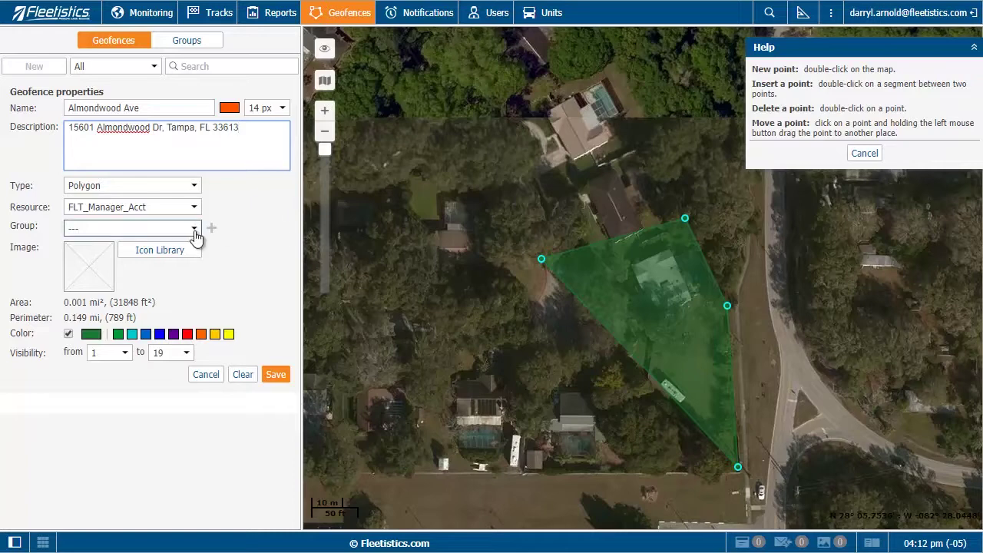
# Assign the red house icon, save the geofence, and go to Notifications
pyautogui.click(160, 256)
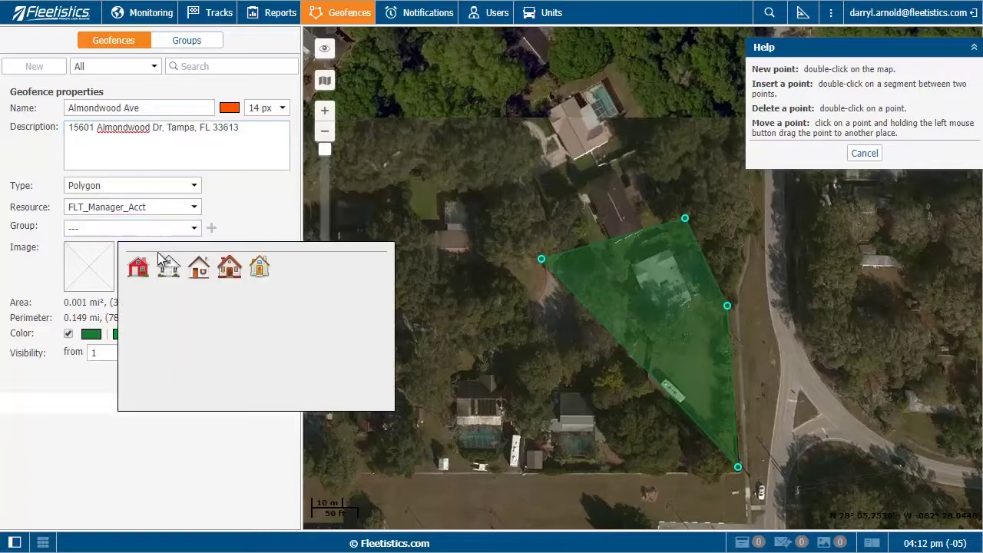
pyautogui.click(137, 267)
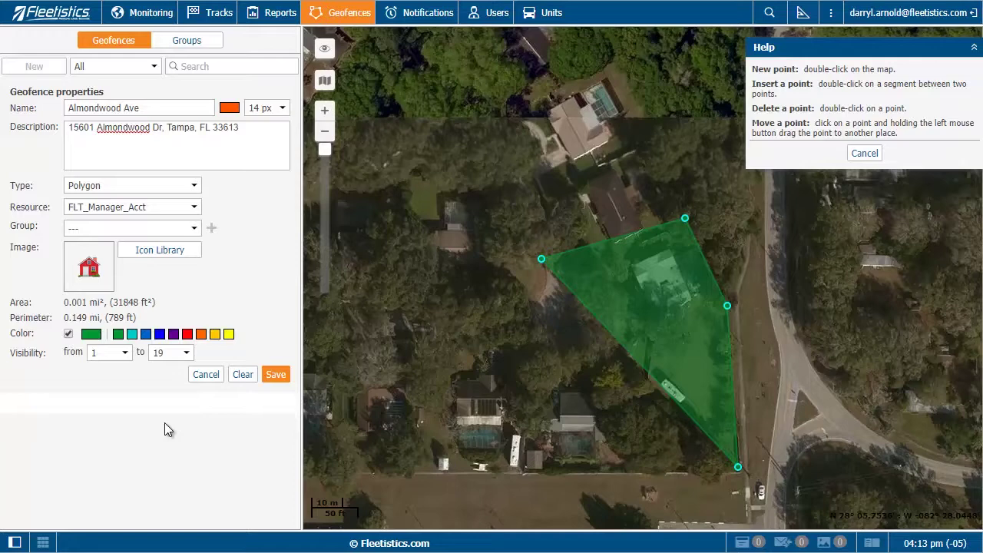
pyautogui.click(274, 375)
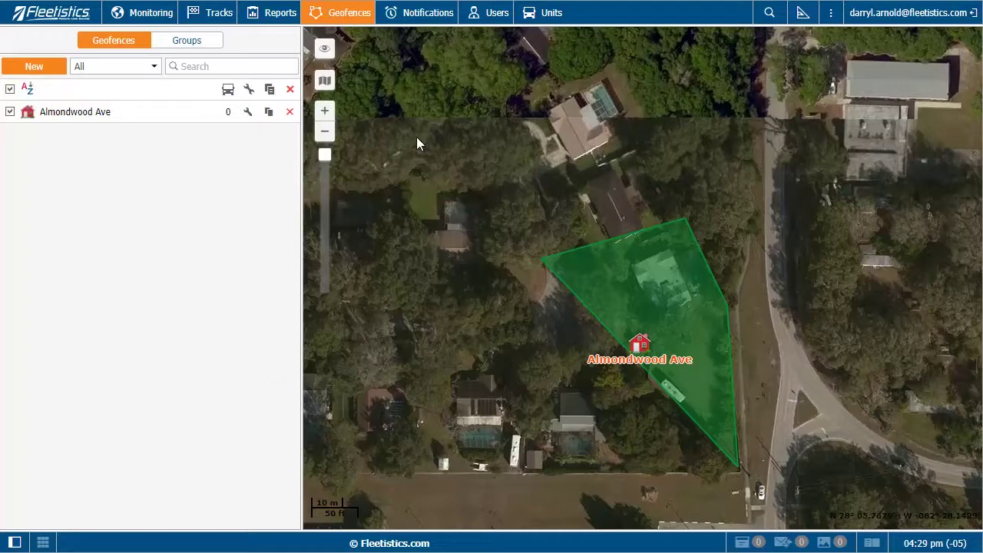
pyautogui.click(427, 13)
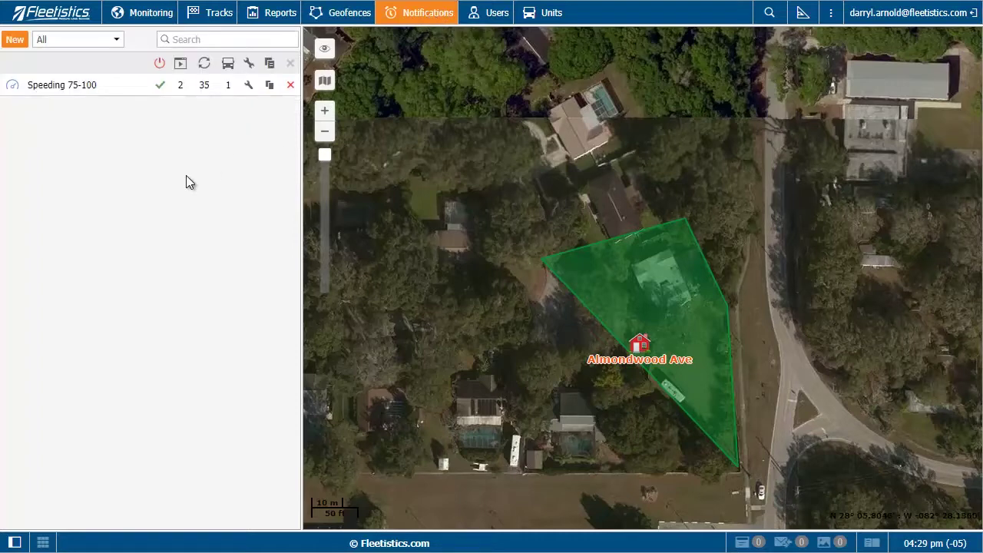
pyautogui.moveTo(183, 89)
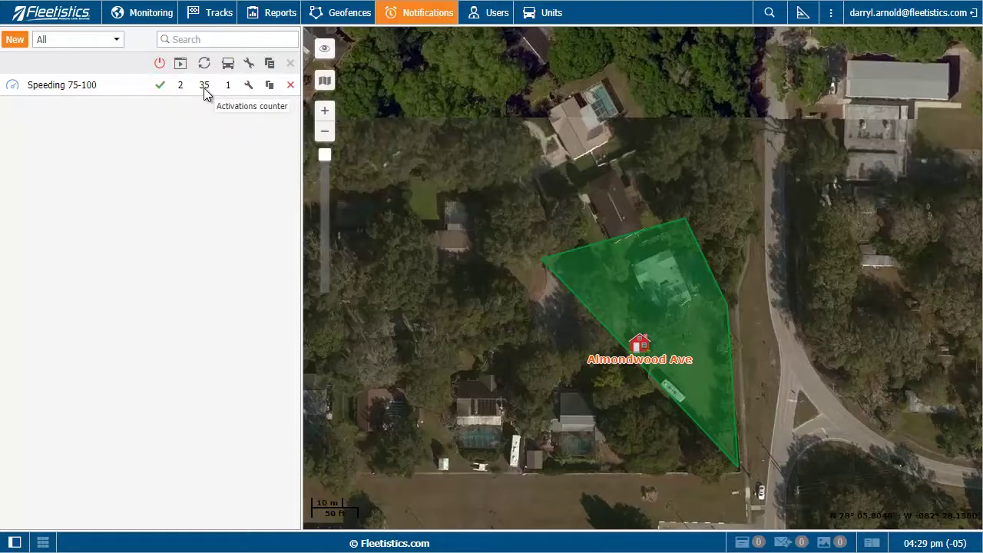
pyautogui.moveTo(231, 90)
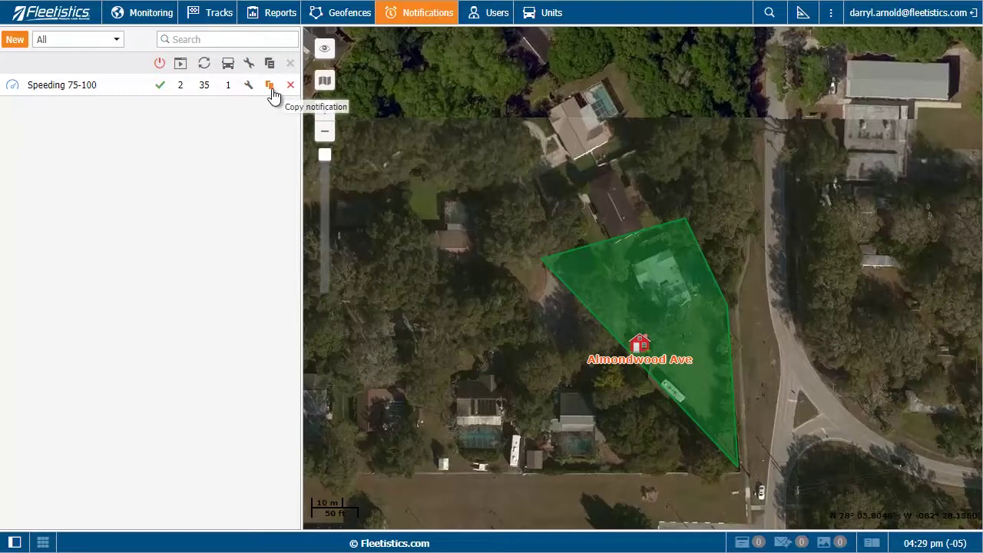
pyautogui.moveTo(48, 92)
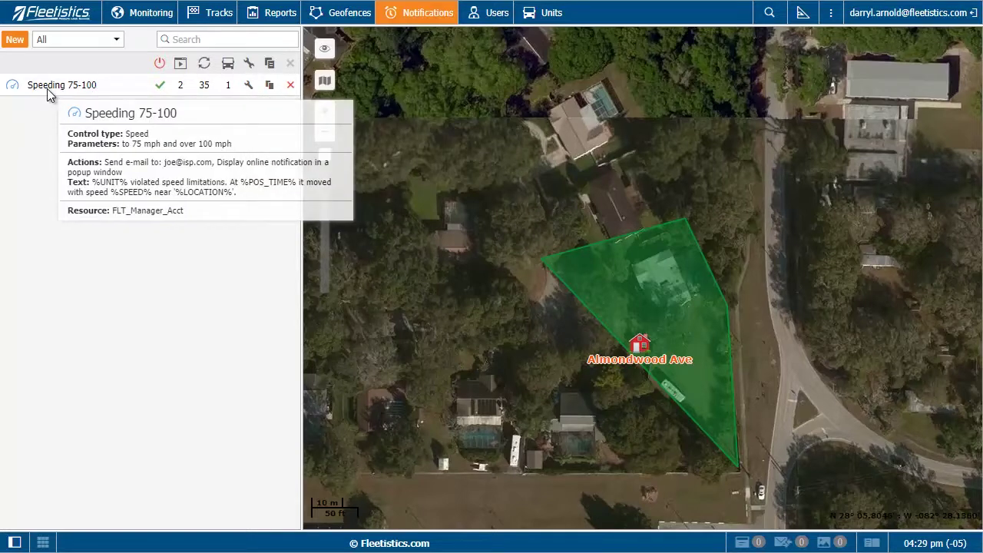
pyautogui.click(249, 86)
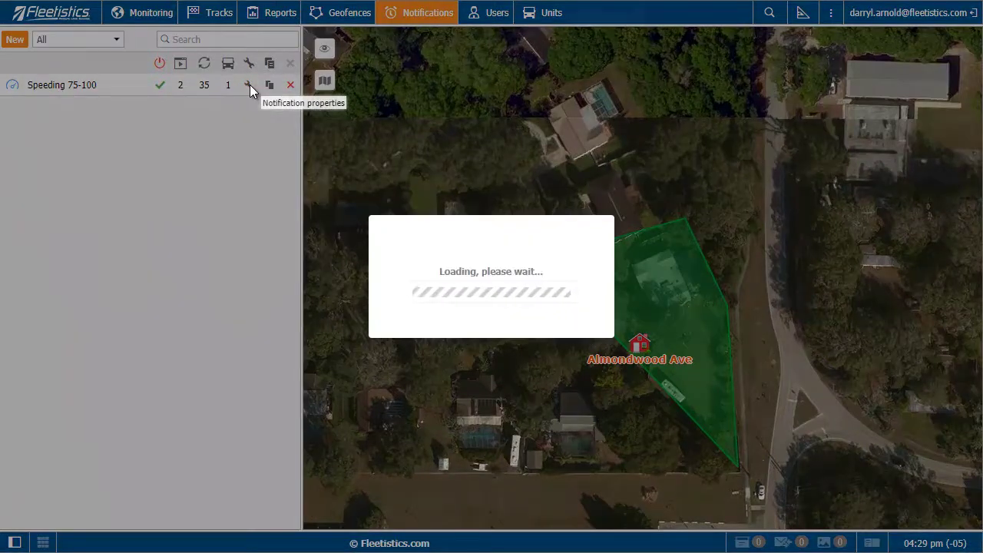
pyautogui.click(607, 59)
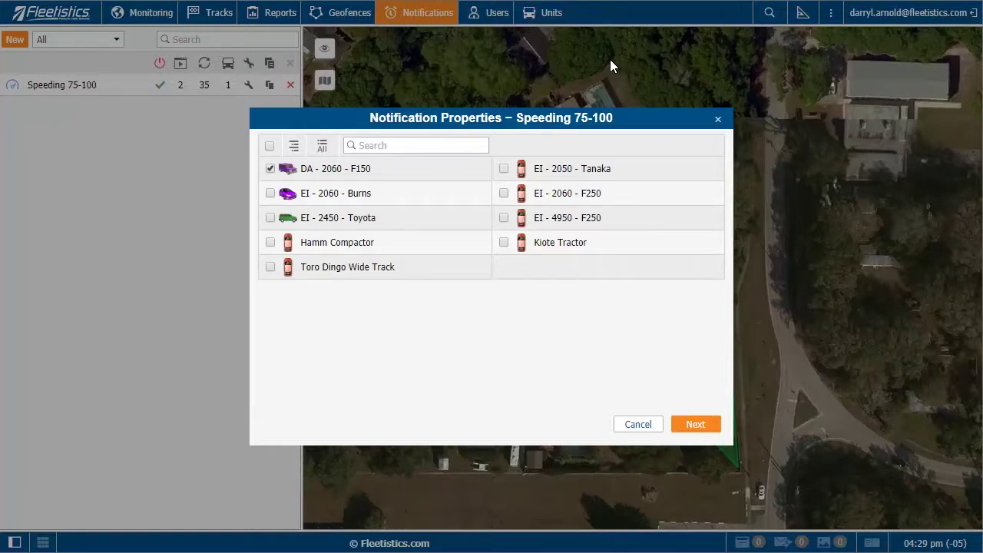
pyautogui.click(648, 424)
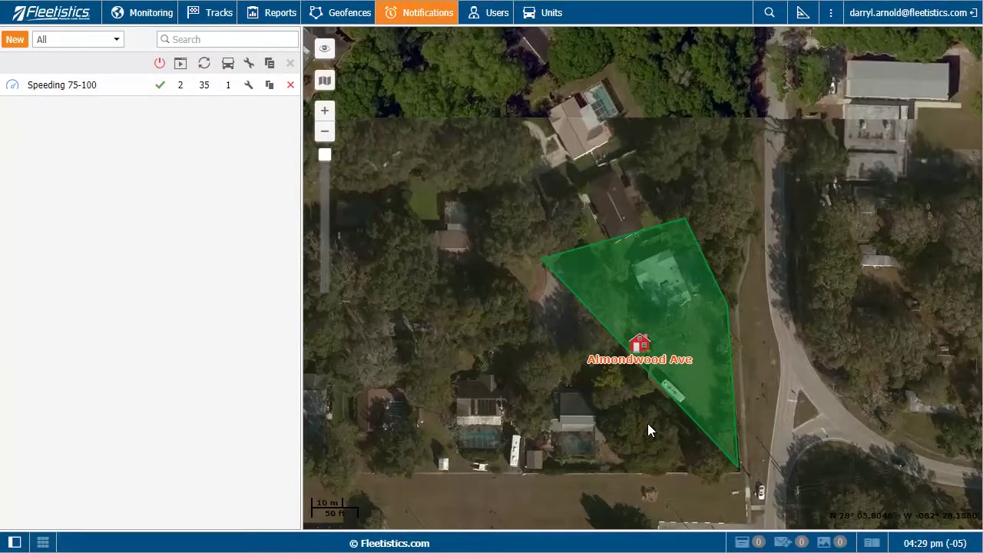
pyautogui.click(14, 44)
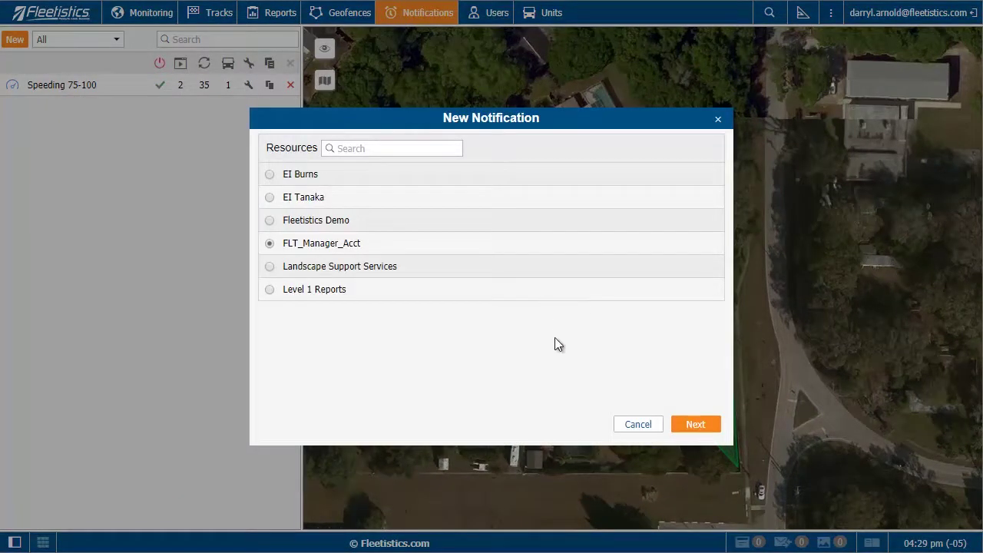
pyautogui.click(703, 430)
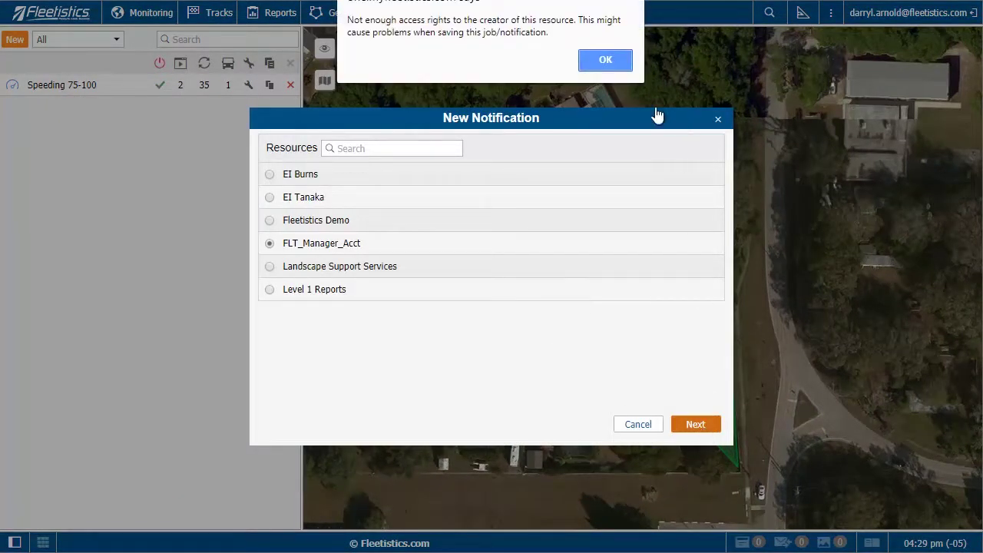
pyautogui.click(606, 60)
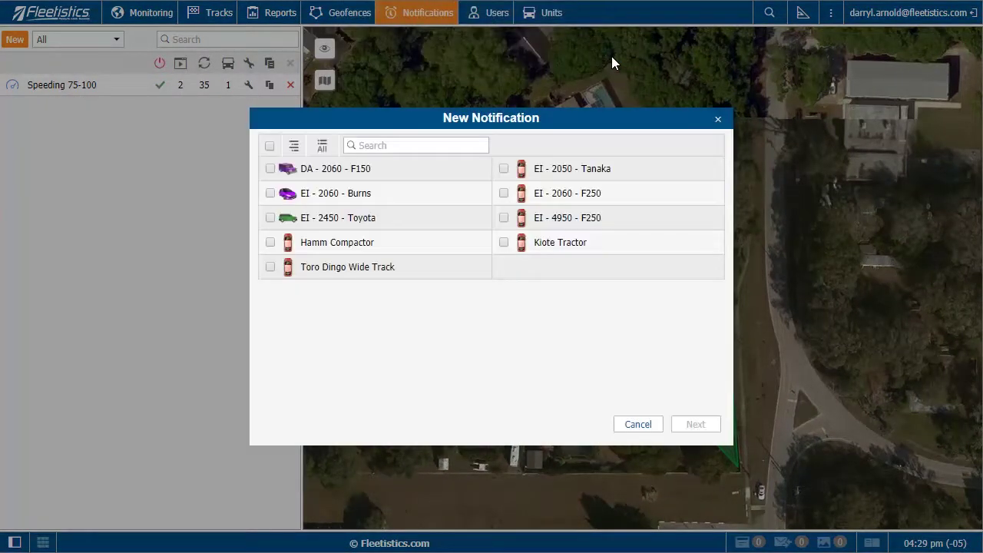
pyautogui.click(269, 169)
pyautogui.click(691, 429)
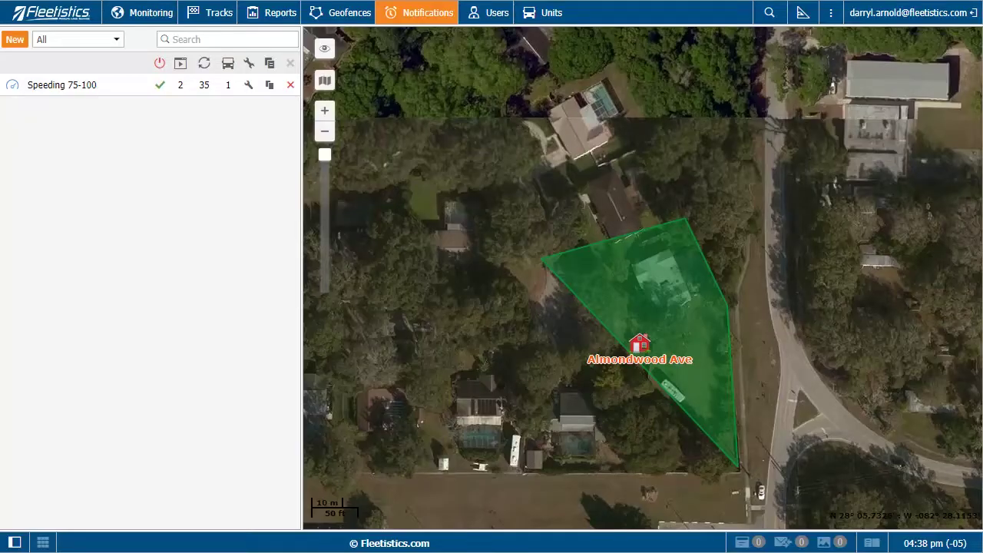
# Begin a new notification on Fleetistics Demo for units DA - 2060 - F150 and EI - 2060 - Burns
pyautogui.click(9, 39)
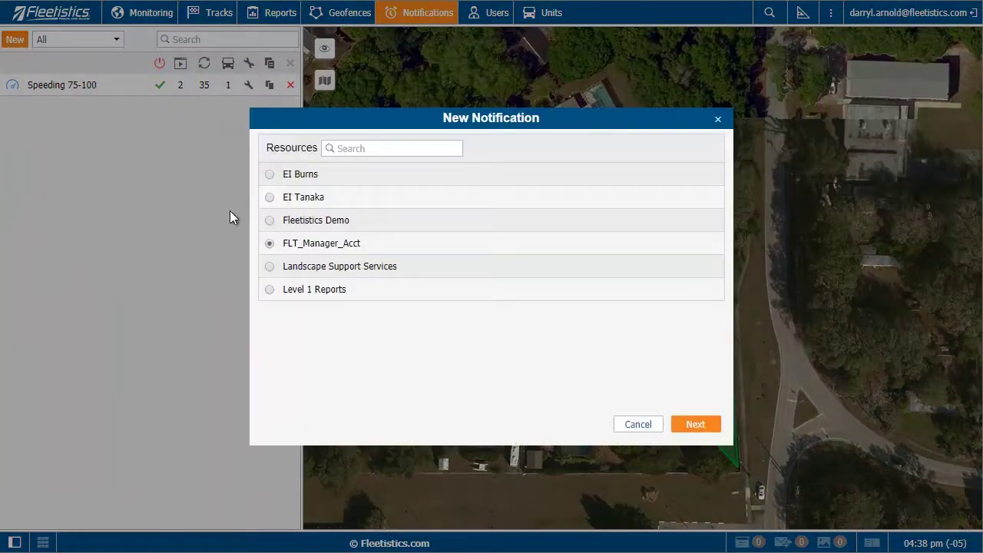
pyautogui.click(270, 220)
pyautogui.click(695, 424)
pyautogui.click(607, 60)
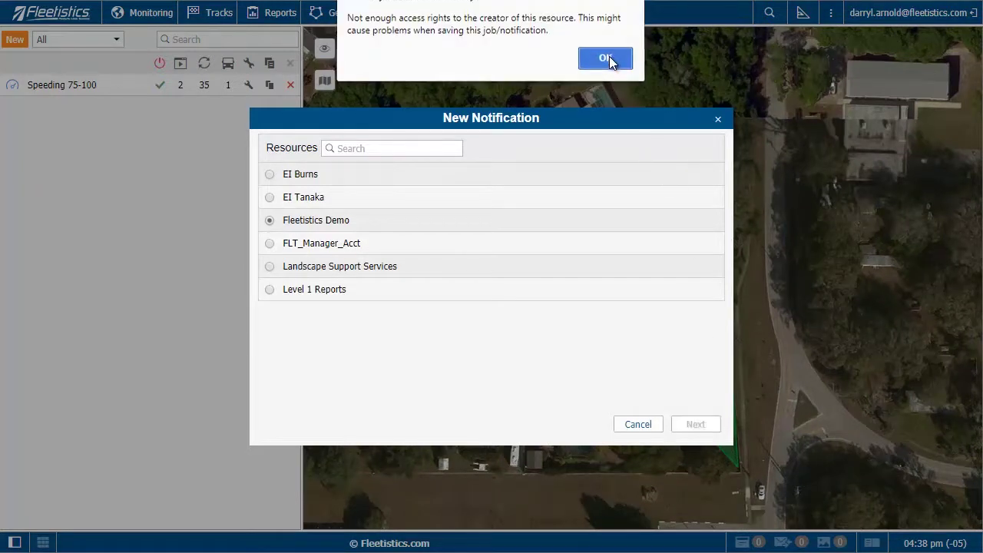
pyautogui.click(270, 168)
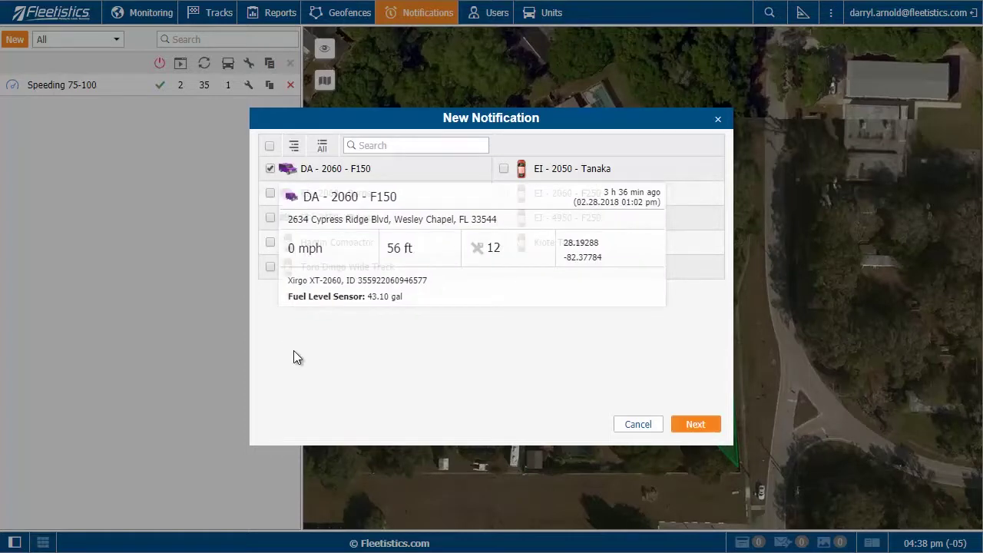
pyautogui.click(270, 193)
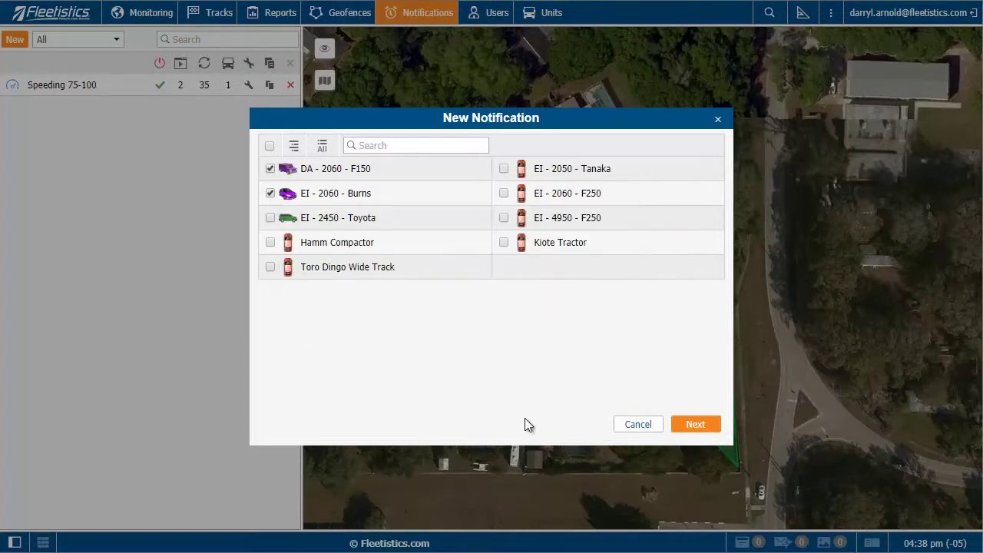
pyautogui.click(696, 424)
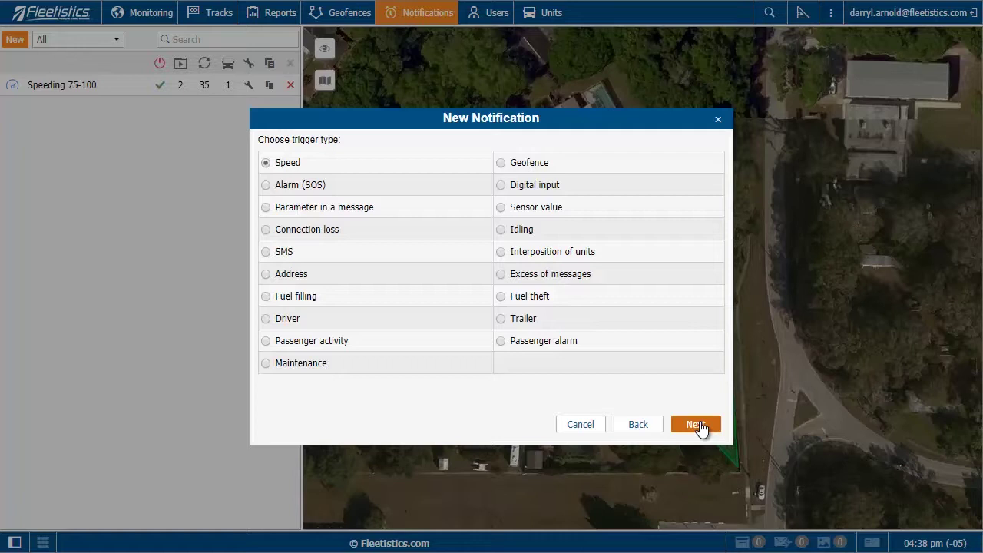
# Keep the Speed trigger and set its speed range to about 75–100 mph
pyautogui.click(695, 424)
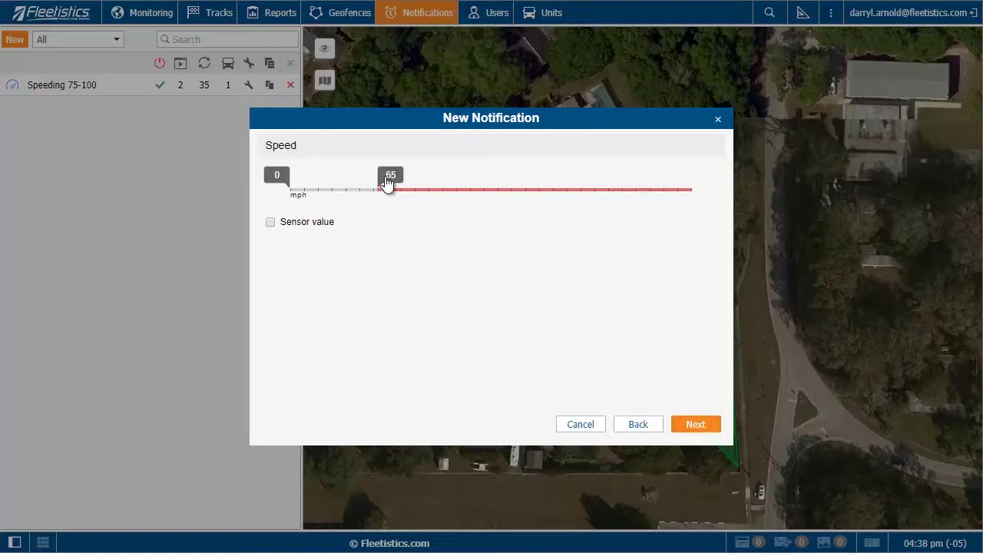
pyautogui.moveTo(387, 182); pyautogui.dragTo(432, 198)
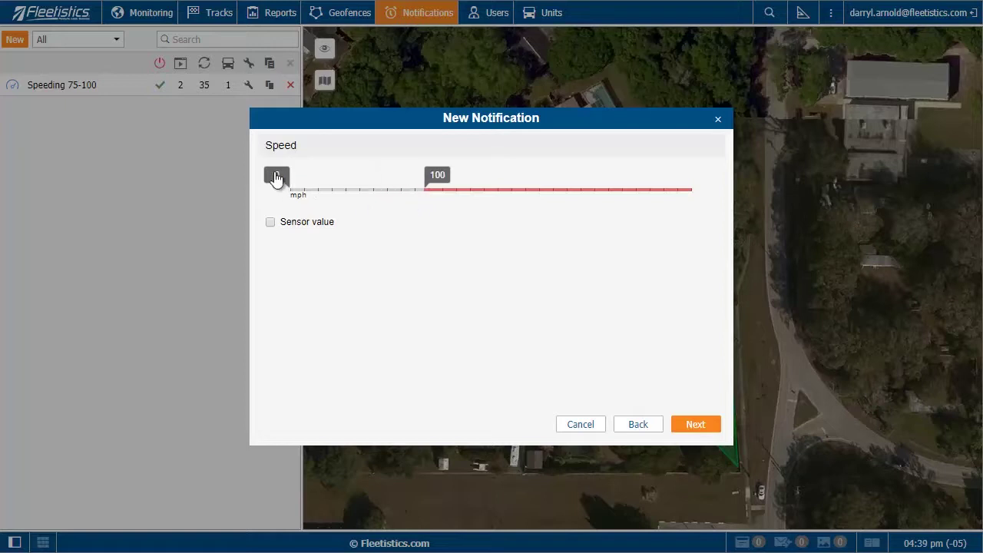
pyautogui.moveTo(277, 177); pyautogui.dragTo(374, 204)
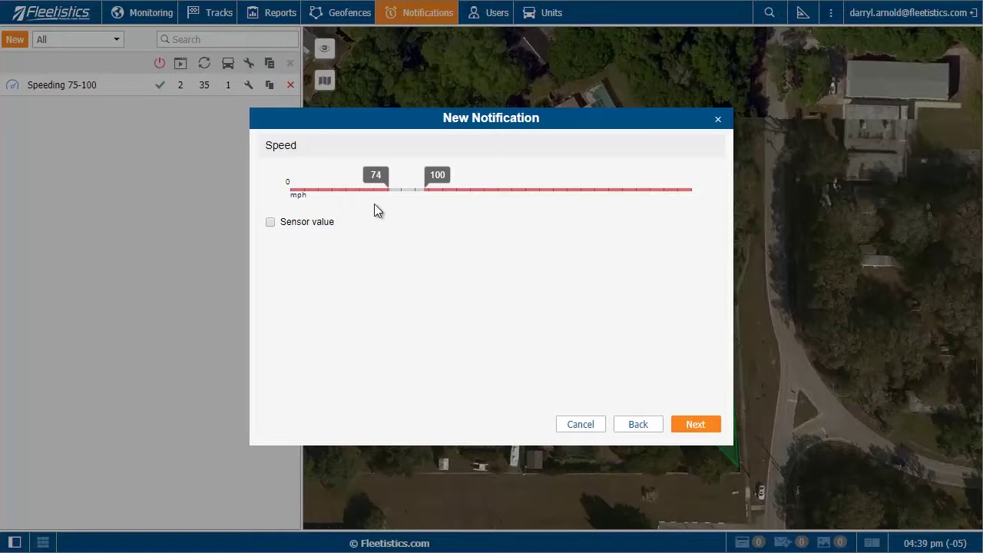
pyautogui.moveTo(374, 206); pyautogui.dragTo(373, 206)
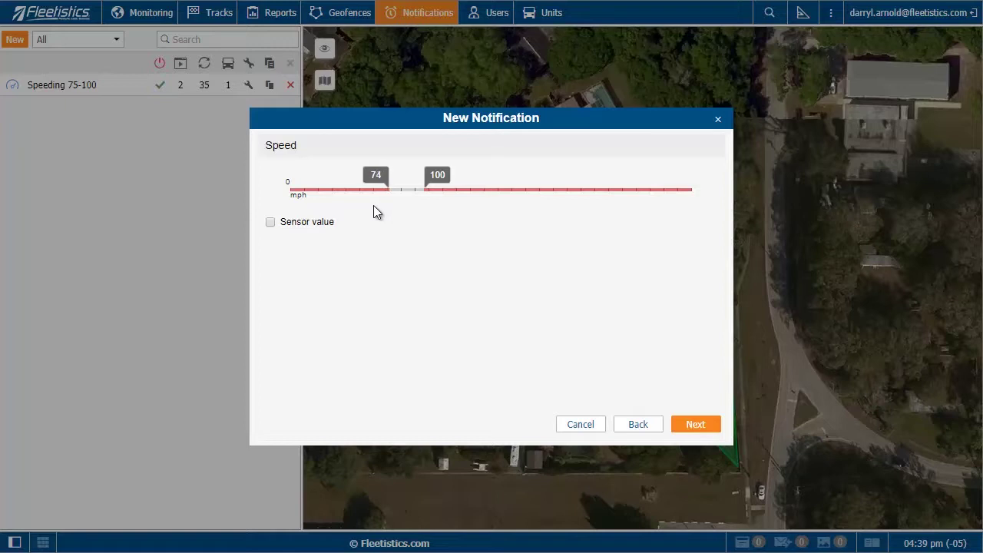
pyautogui.click(691, 423)
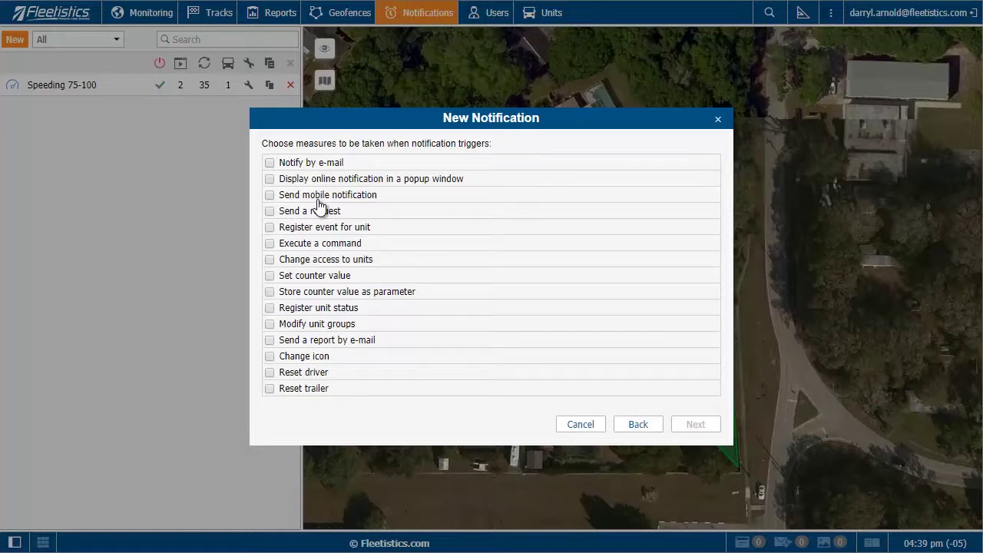
# Send an e-mail alert to the entered address and show an online popup notification
pyautogui.click(269, 164)
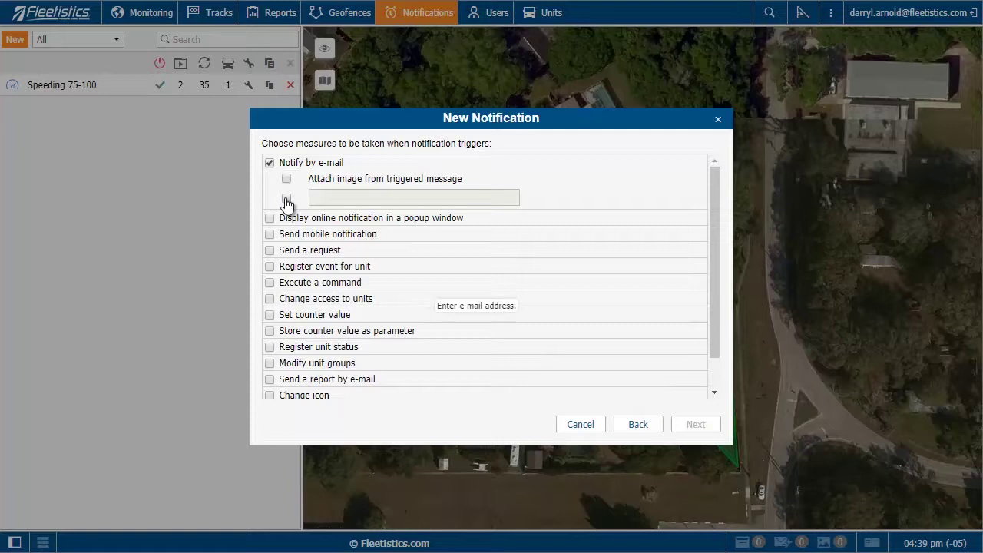
pyautogui.click(286, 201)
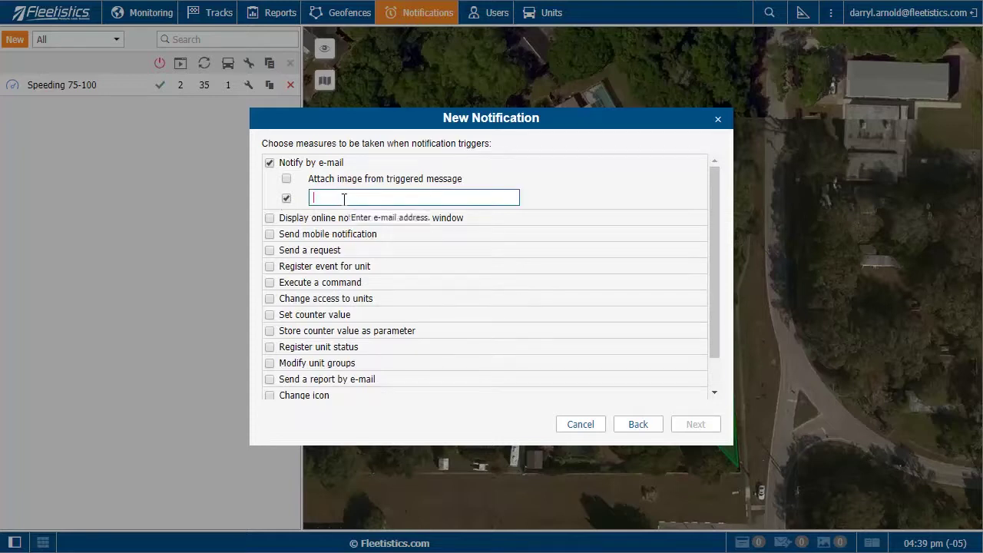
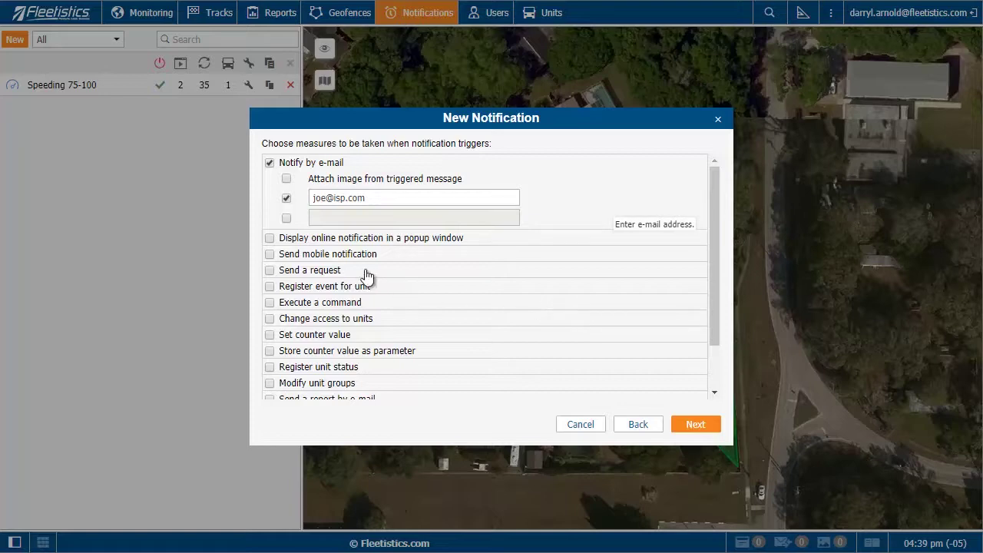
pyautogui.click(269, 238)
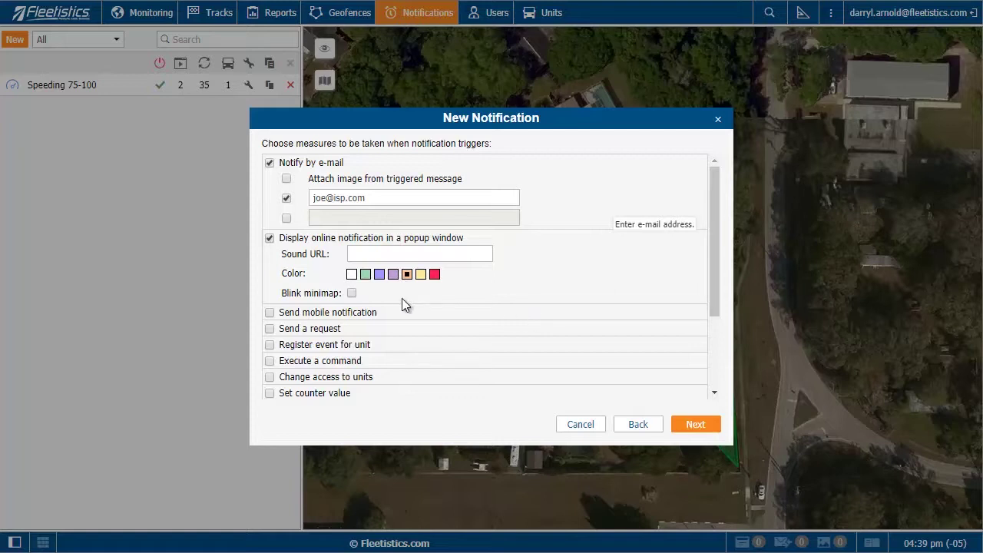
pyautogui.click(681, 433)
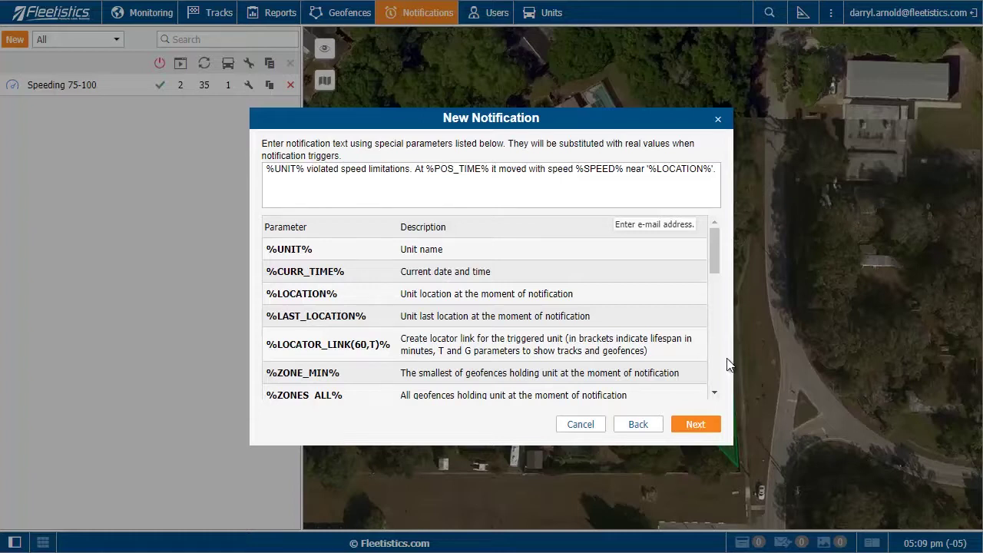
# Advance past the notification text page of the wizard
pyautogui.click(699, 426)
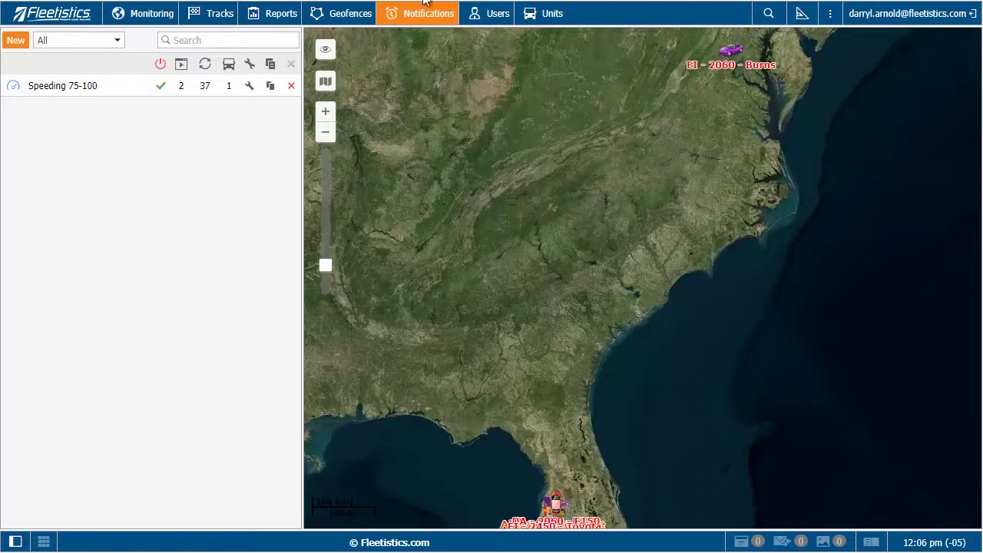
# Create a new user in the Users list, entering their name and a password
pyautogui.click(487, 17)
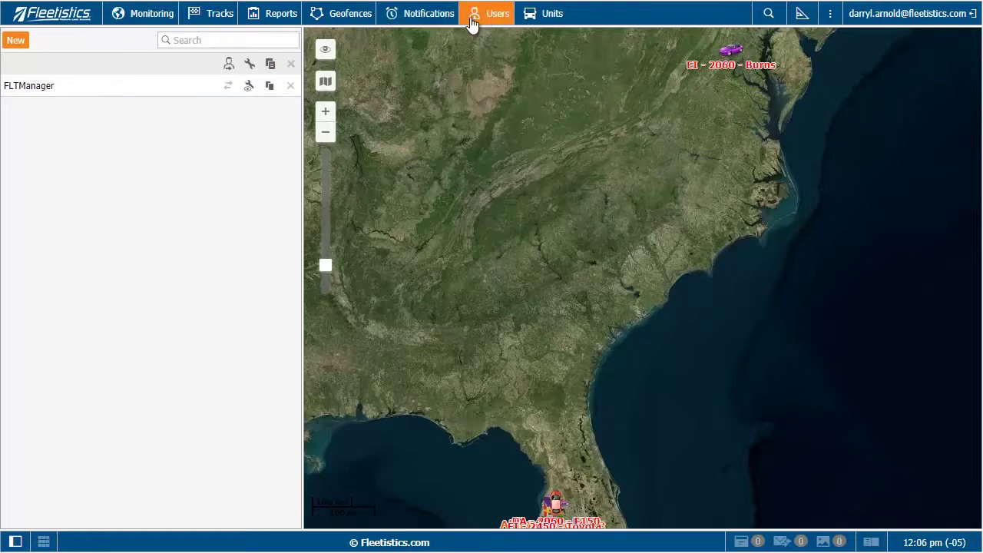
pyautogui.click(17, 41)
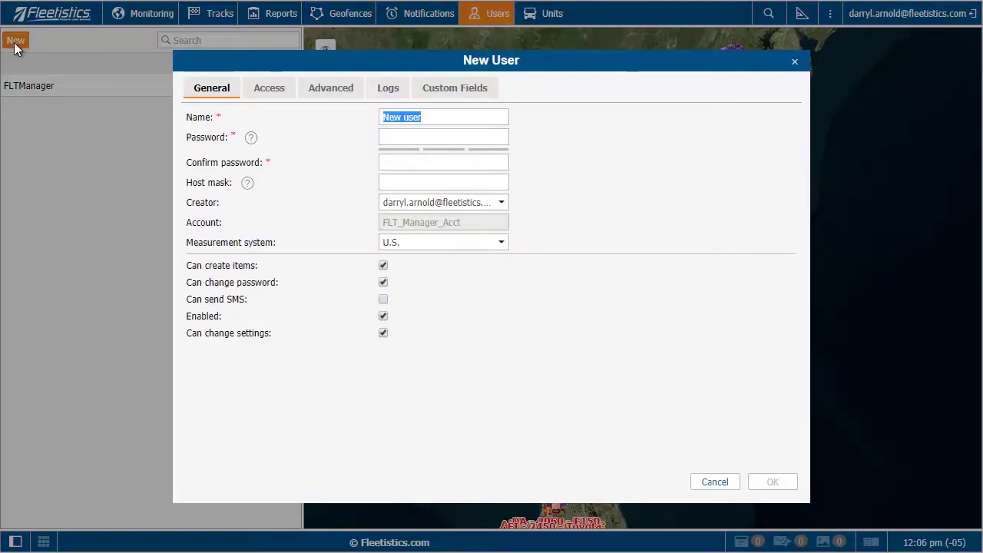
pyautogui.write('J')
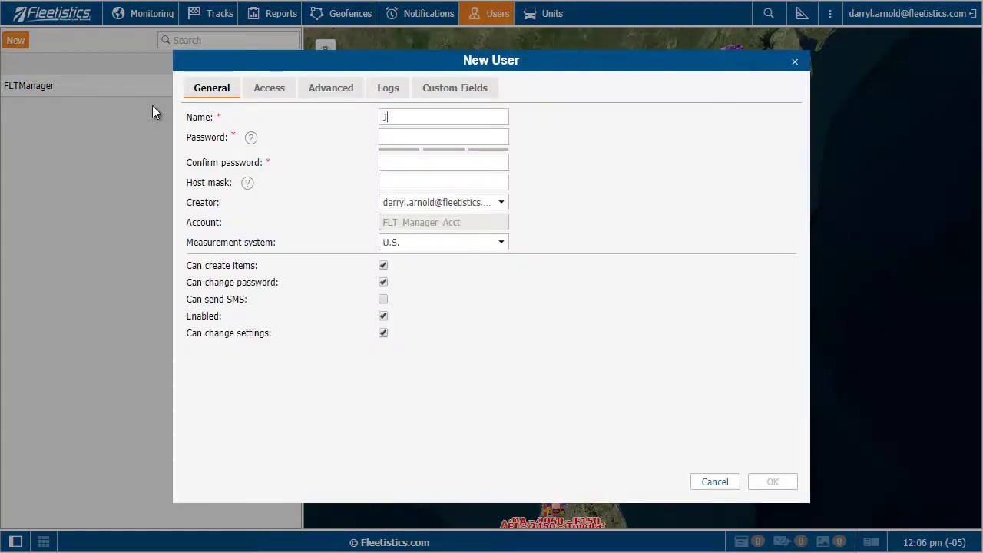
pyautogui.write('oe User')
pyautogui.press('Tab')
pyautogui.write('*****')
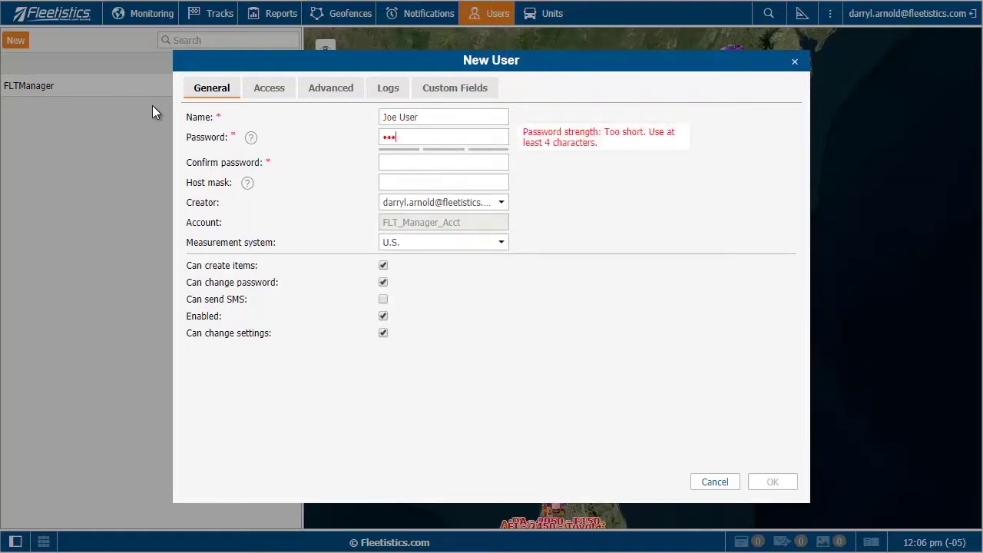
pyautogui.write('****')
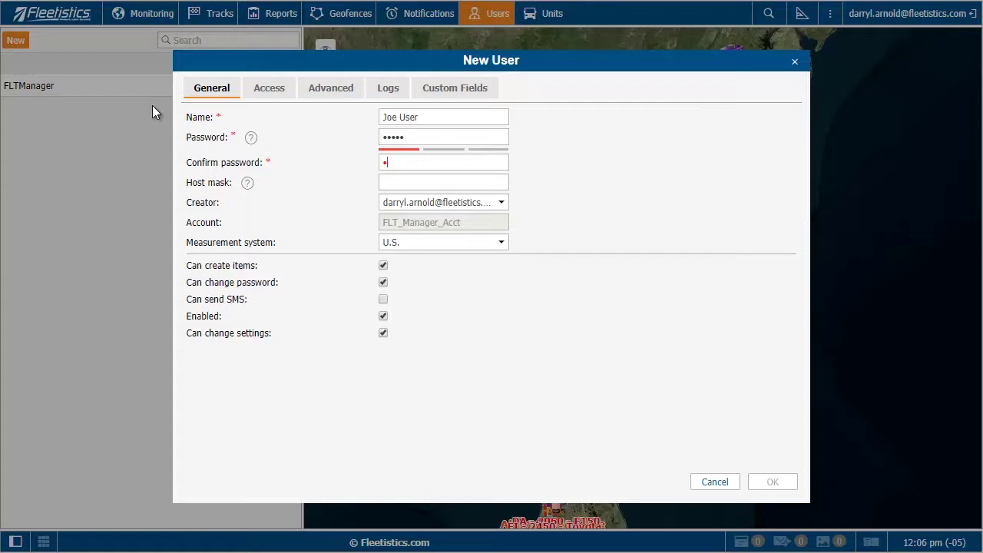
pyautogui.write('*')
# Replace the user's password with a new one and enter a matching confirmation
pyautogui.click(422, 137)
pyautogui.hotkey('ctrl', 'a')
pyautogui.write('****')
pyautogui.press('Tab')
pyautogui.write('****')
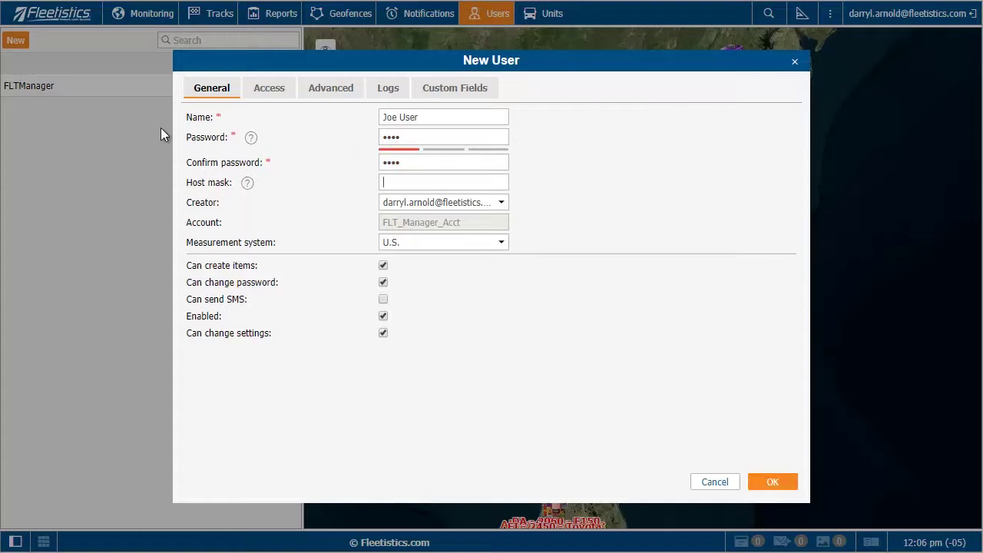
pyautogui.click(264, 92)
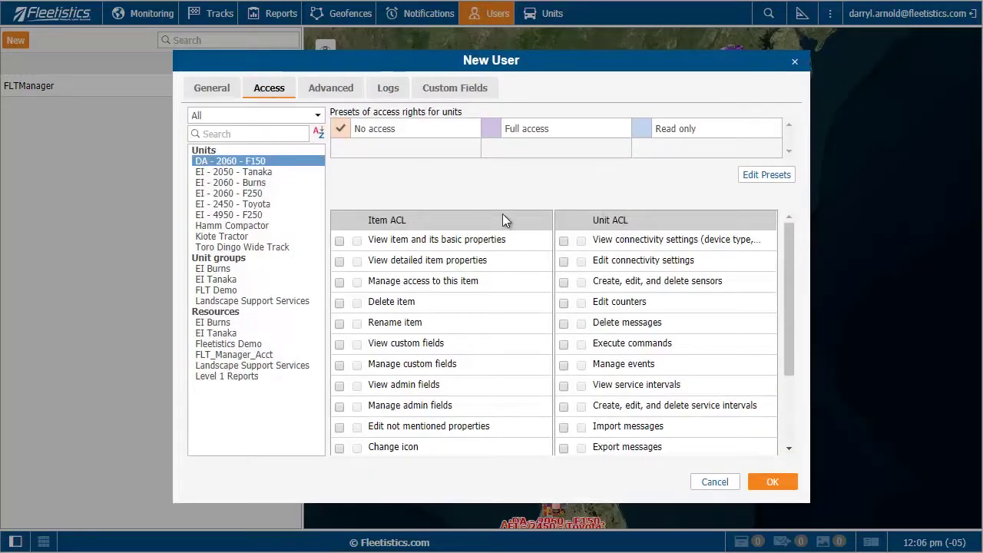
# Select all six units and grant Delete, Rename, Edit not mentioned properties and detailed-view rights
pyautogui.keyDown('shift'); pyautogui.click(257, 215); pyautogui.keyUp('shift')
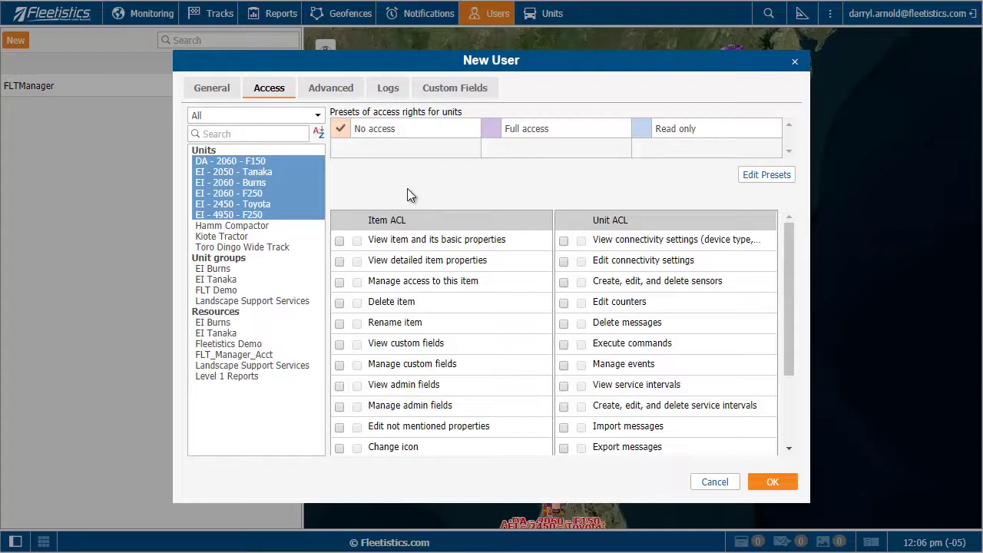
pyautogui.click(339, 303)
pyautogui.click(340, 324)
pyautogui.click(338, 428)
pyautogui.click(340, 262)
# Review the new user's Advanced and Logs tabs, then save the user with OK
pyautogui.click(334, 93)
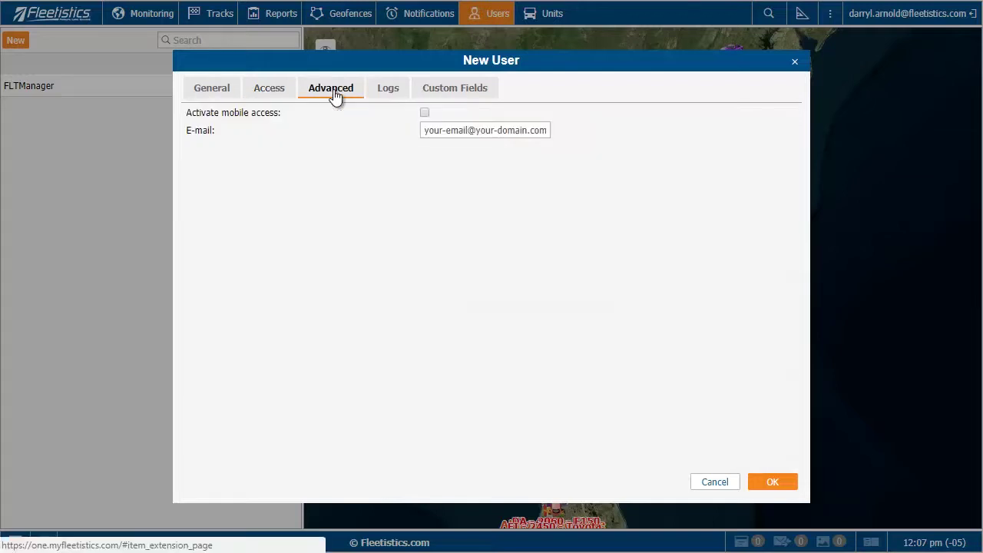
pyautogui.click(470, 131)
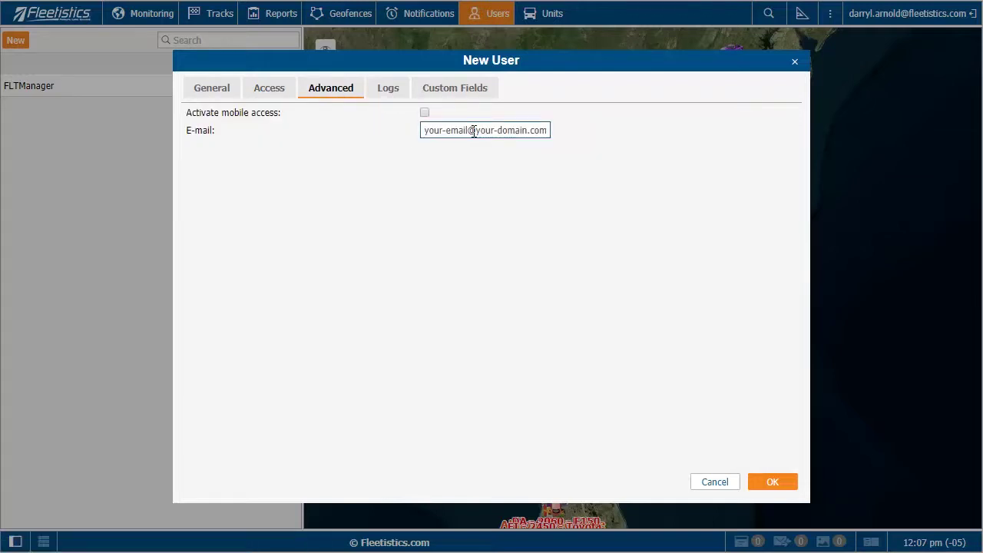
pyautogui.click(390, 90)
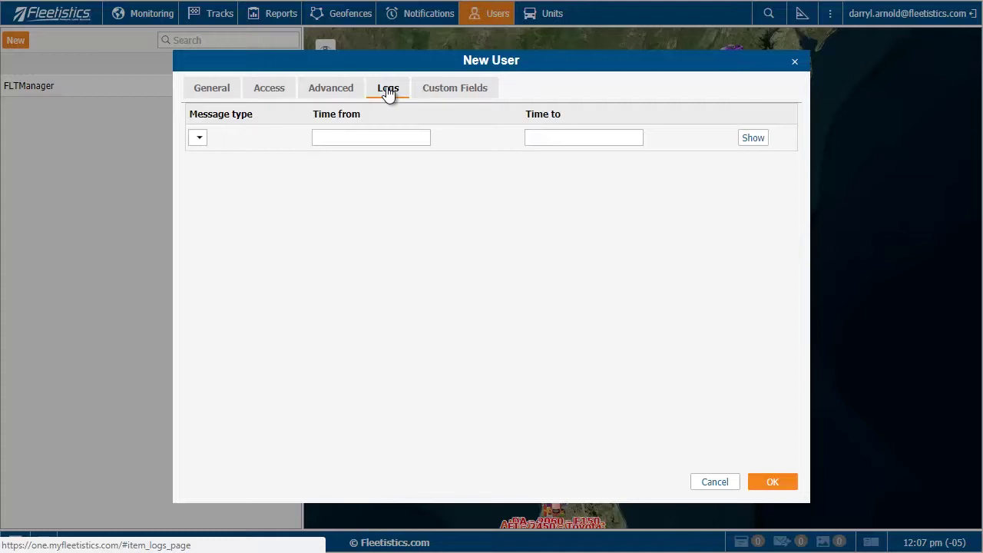
pyautogui.click(773, 482)
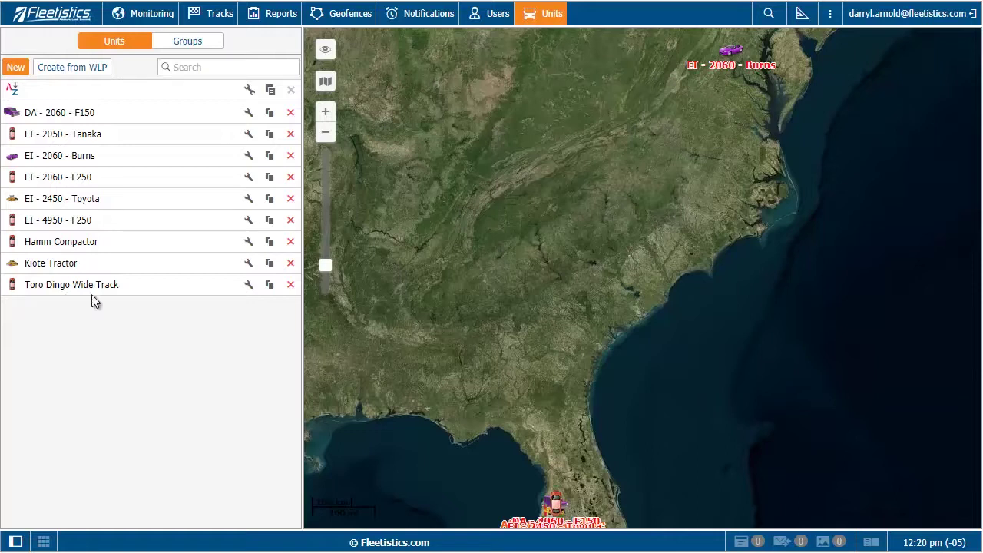
pyautogui.click(247, 264)
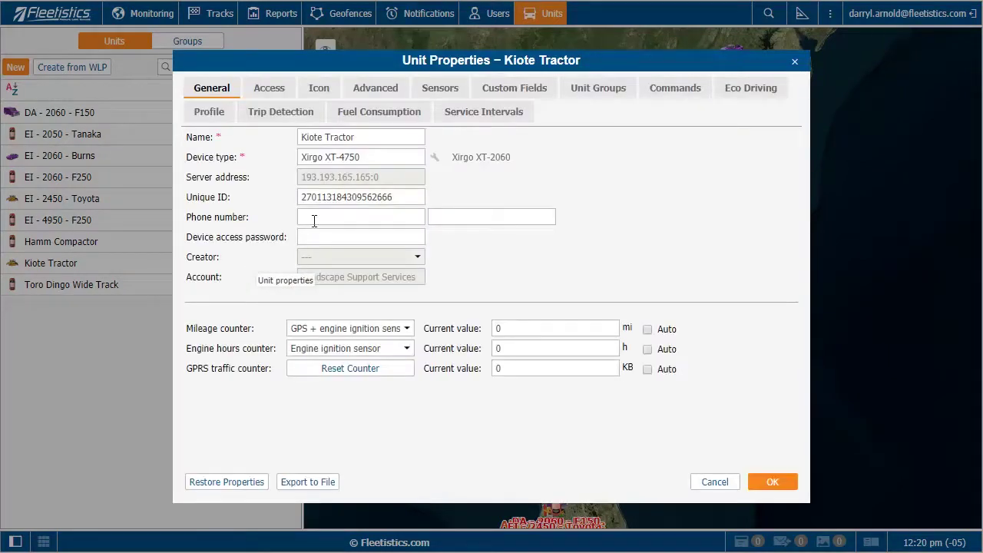
pyautogui.click(362, 138)
pyautogui.click(715, 483)
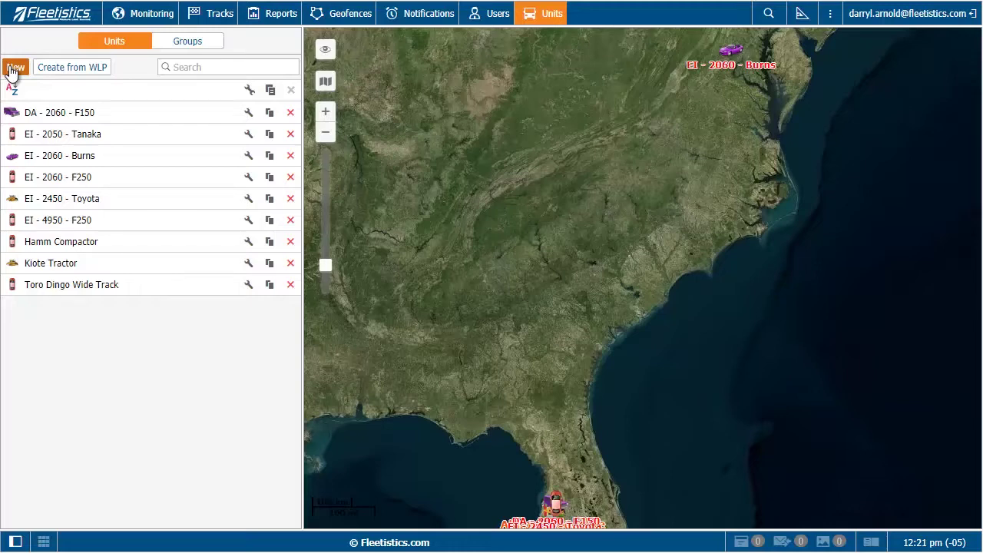
pyautogui.click(11, 70)
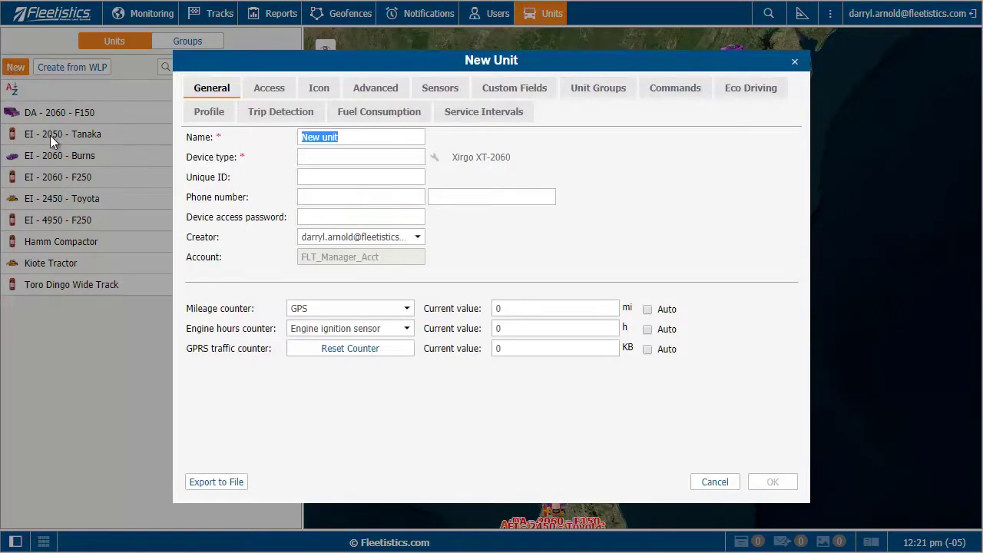
pyautogui.click(320, 90)
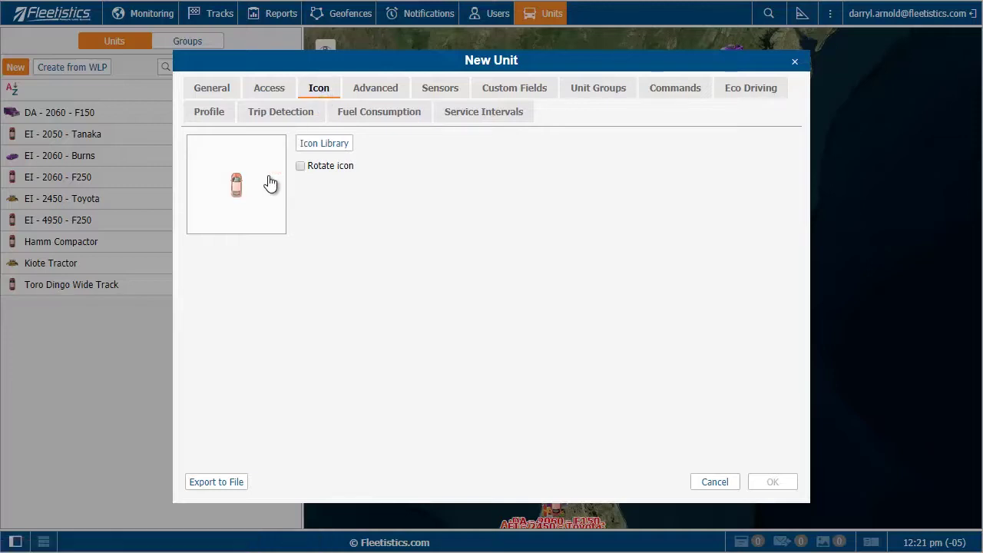
pyautogui.click(316, 144)
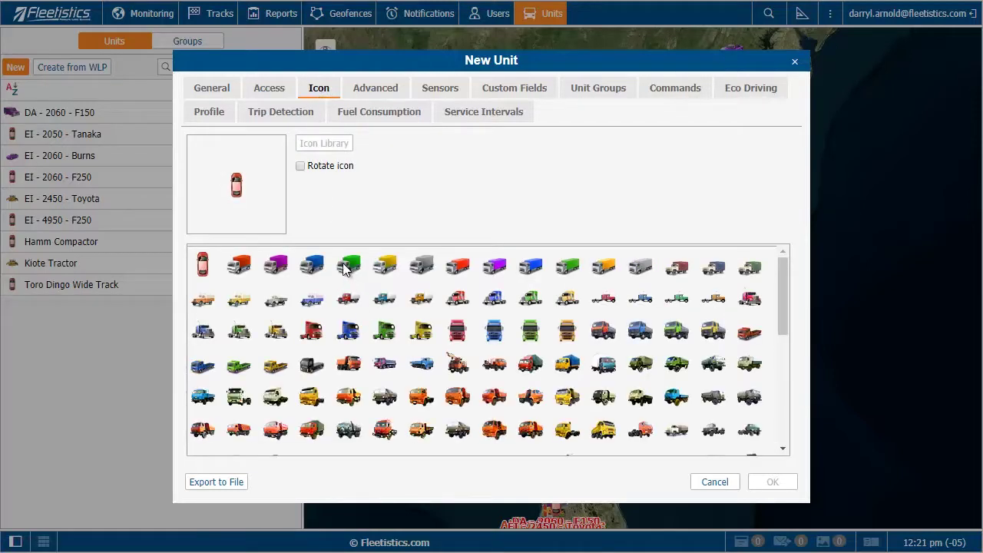
pyautogui.click(367, 306)
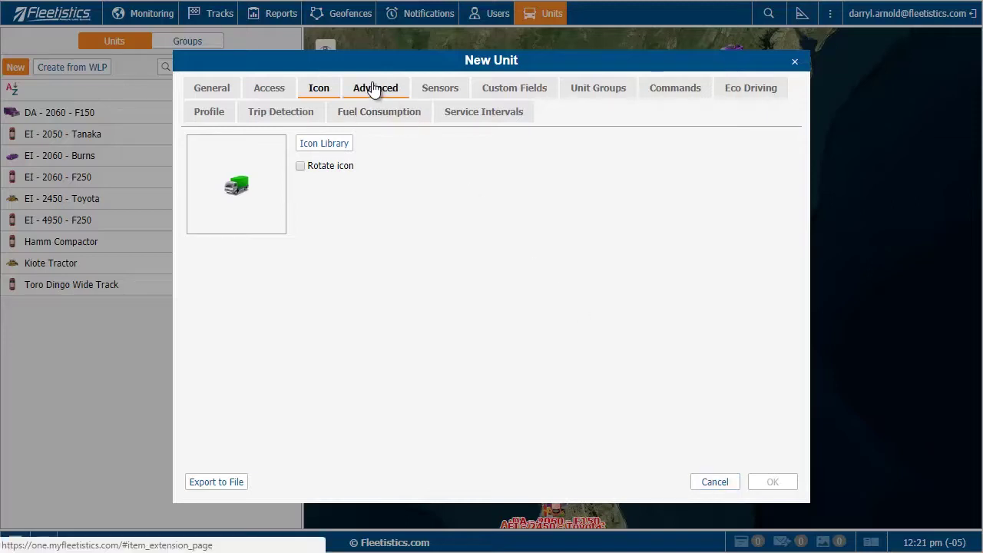
pyautogui.click(217, 113)
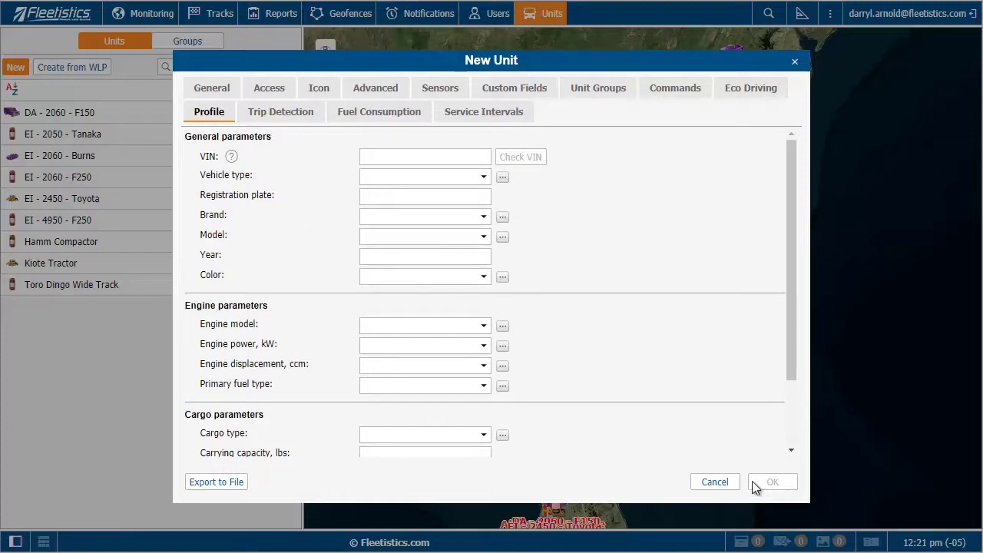
pyautogui.click(714, 482)
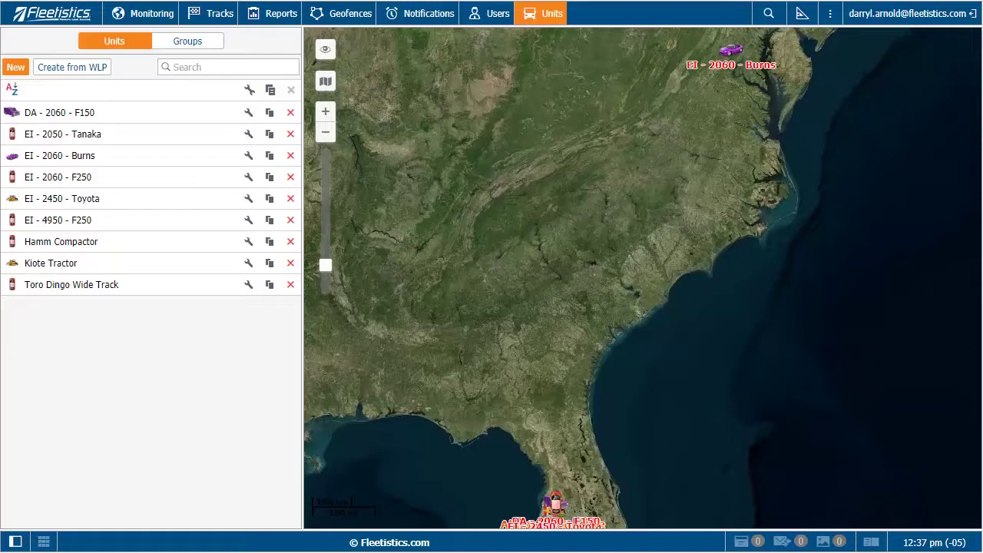
# Open User Settings from the account menu and scroll down to Unit visualization
pyautogui.click(886, 26)
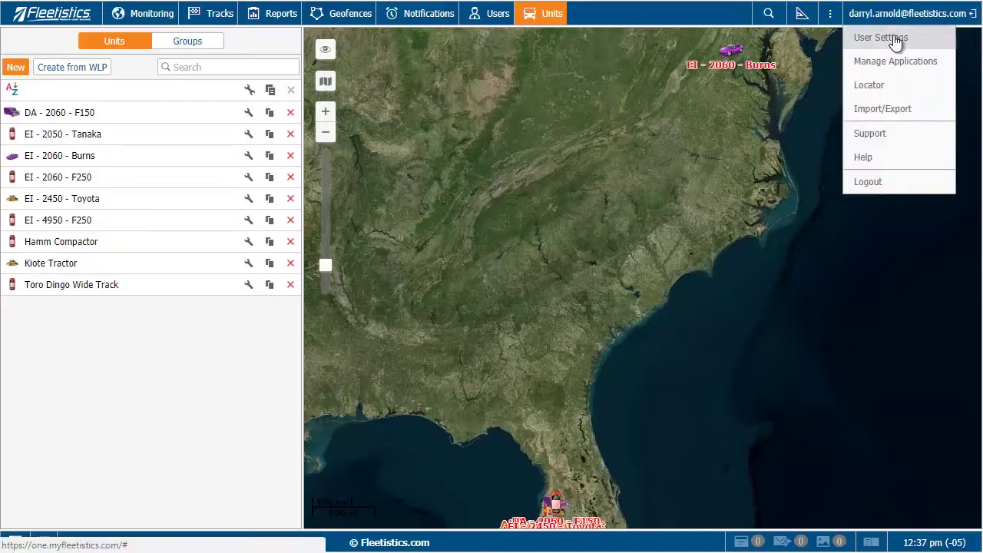
pyautogui.click(893, 38)
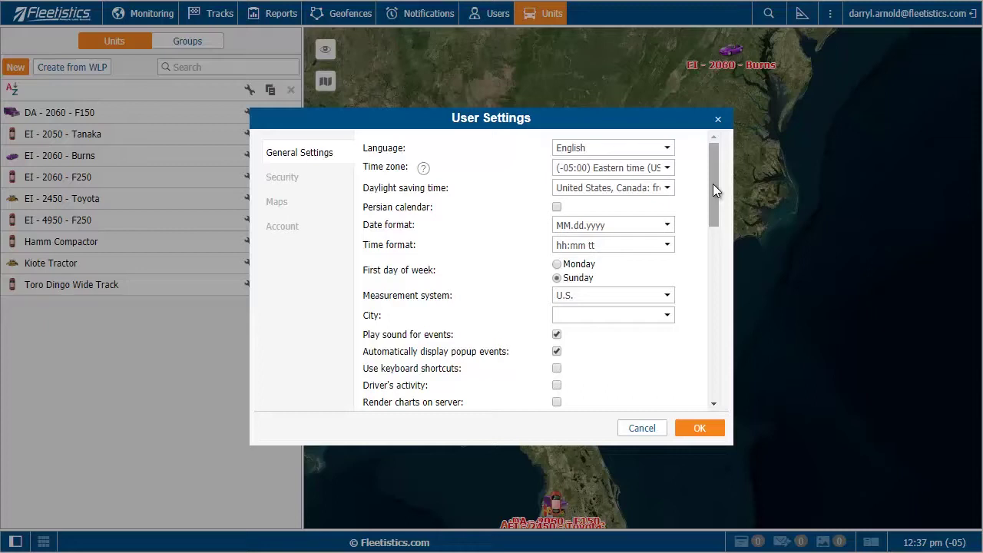
pyautogui.moveTo(713, 184); pyautogui.dragTo(712, 183)
pyautogui.moveTo(713, 184); pyautogui.dragTo(711, 363)
# Save the user settings, then show DA - 2060 - F150's first two March 01 2018 trips on the map
pyautogui.click(700, 428)
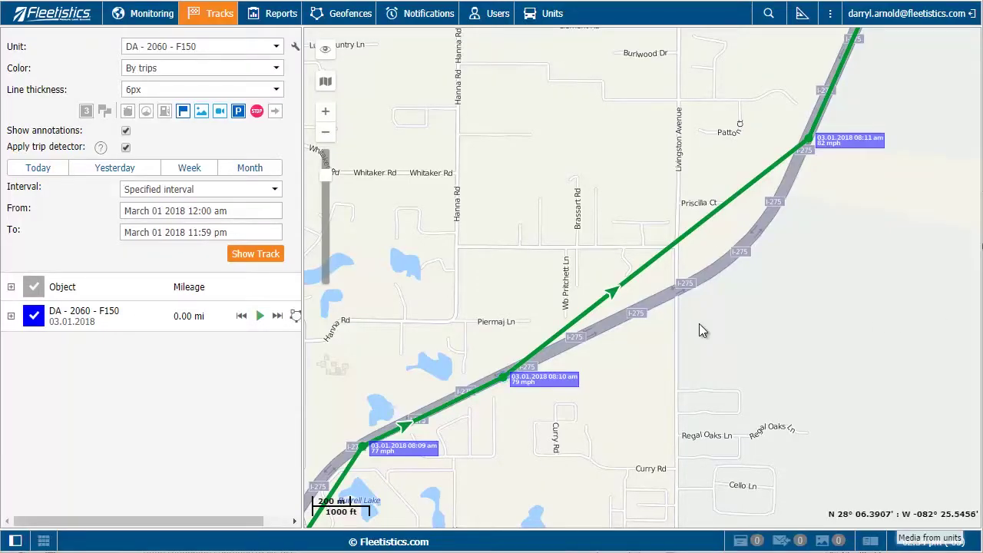
pyautogui.moveTo(500, 377)
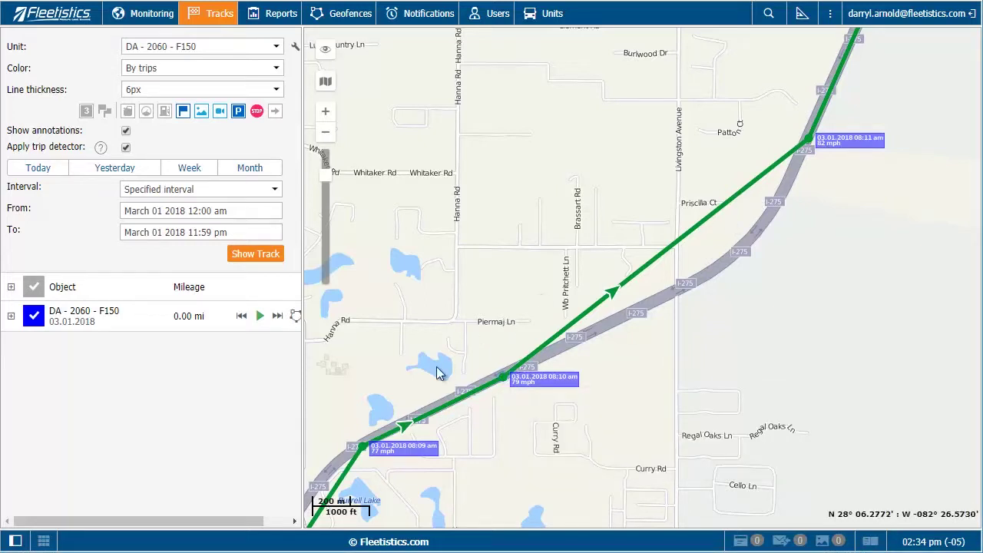
pyautogui.moveTo(363, 448)
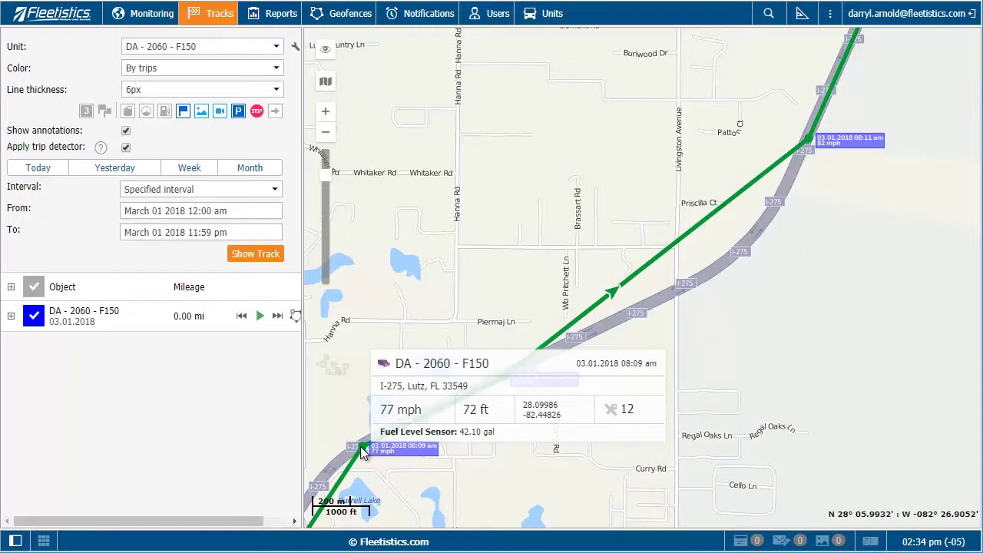
pyautogui.click(11, 318)
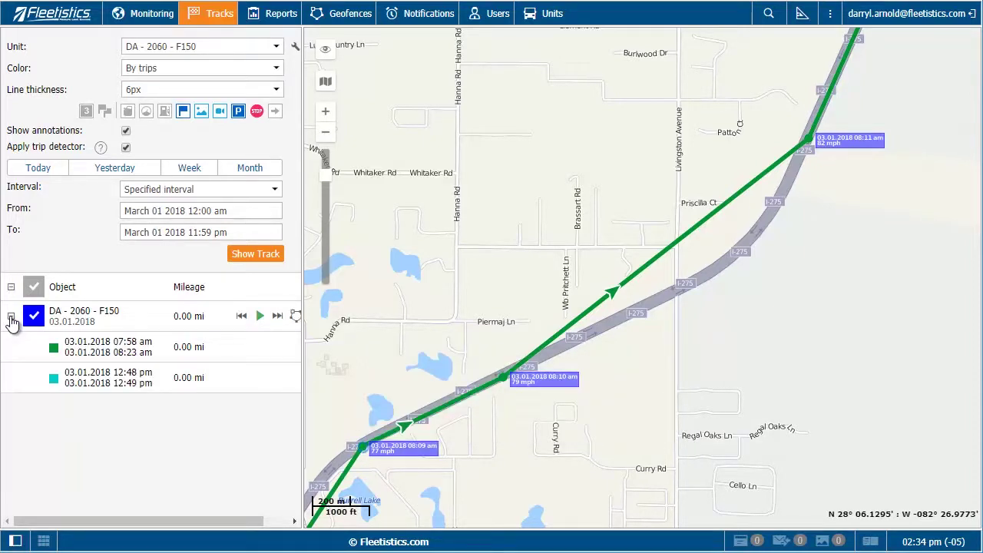
pyautogui.click(107, 359)
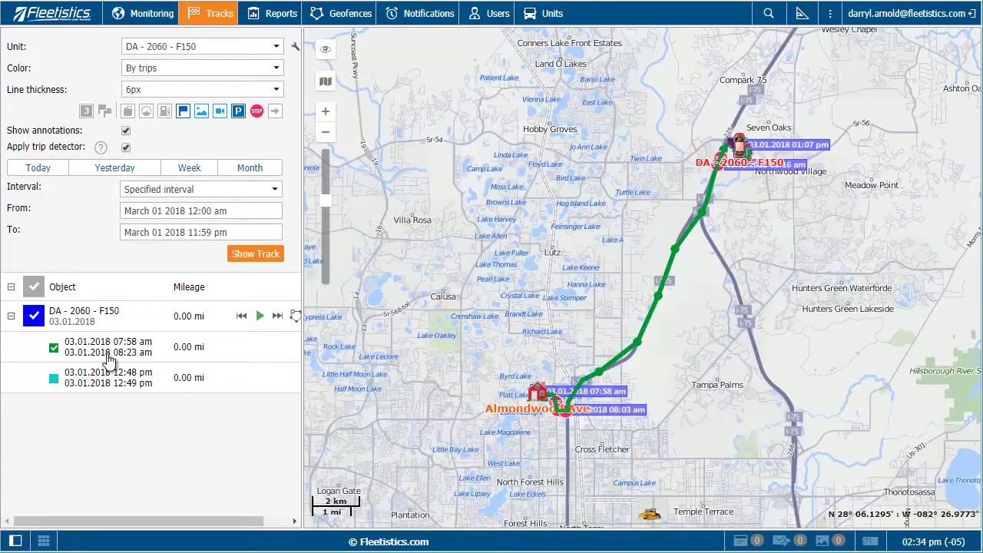
pyautogui.click(54, 381)
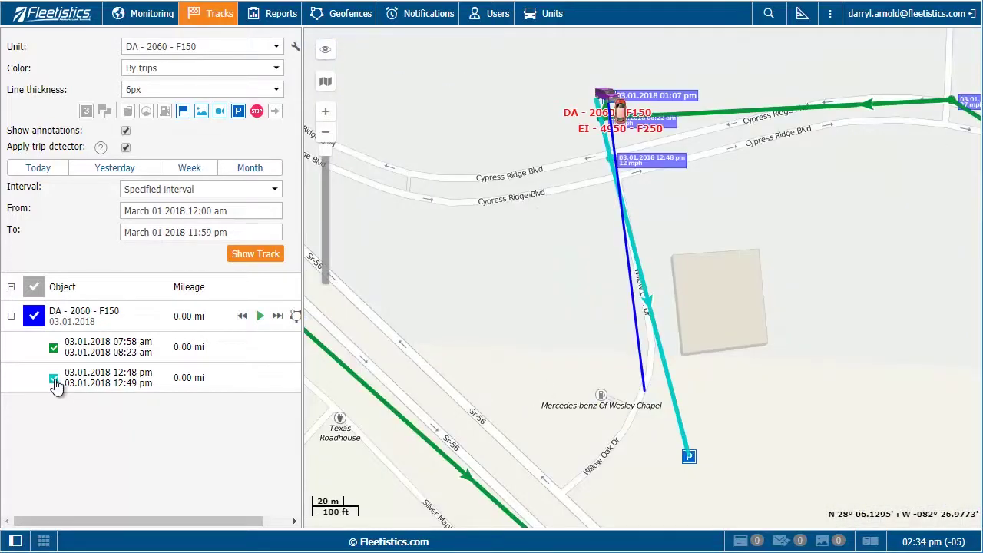
# Switch the map to Bing Aerial and zoom in on the 12:48 pm trip near Cypress Ridge Blvd
pyautogui.moveTo(328, 89)
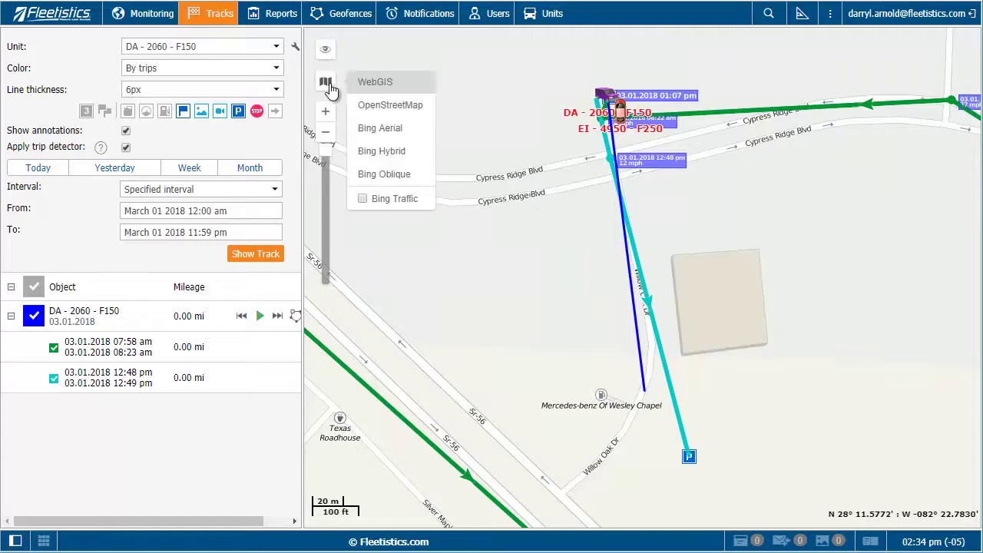
pyautogui.click(380, 128)
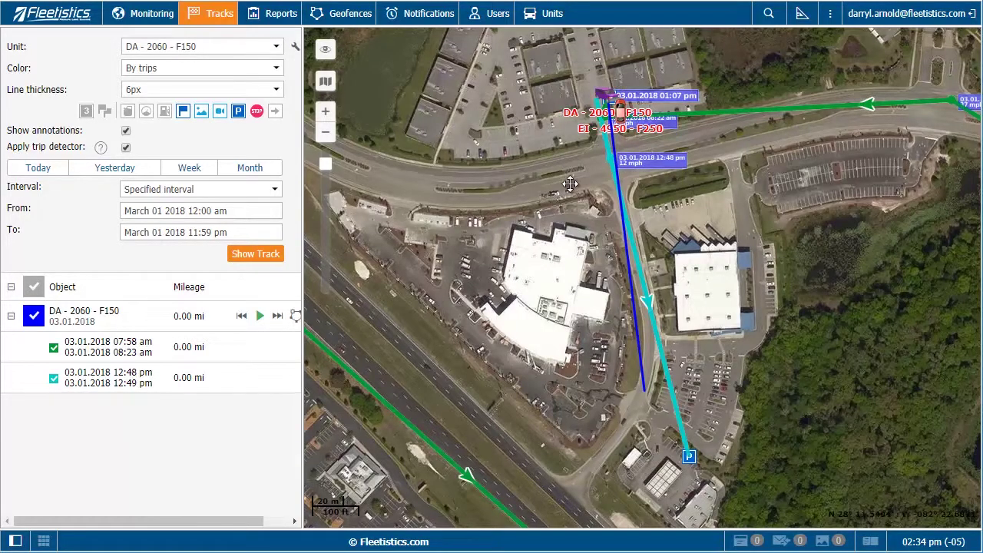
pyautogui.moveTo(570, 183); pyautogui.dragTo(665, 335)
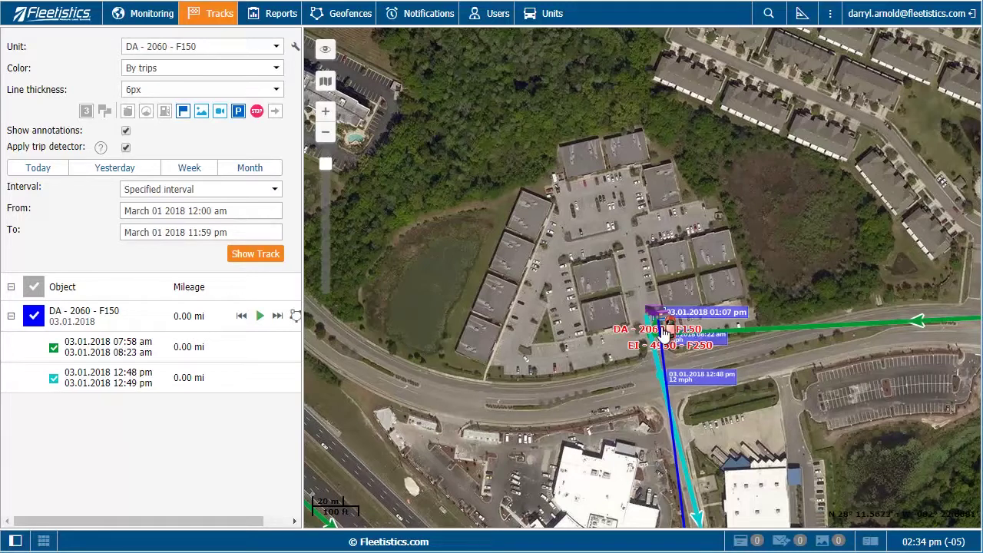
pyautogui.scroll(1, 664, 334)
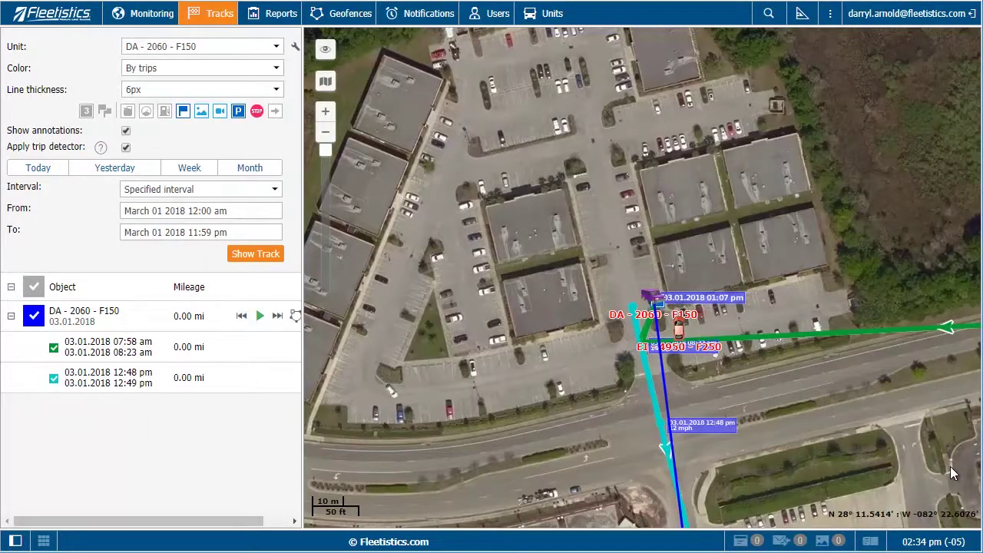